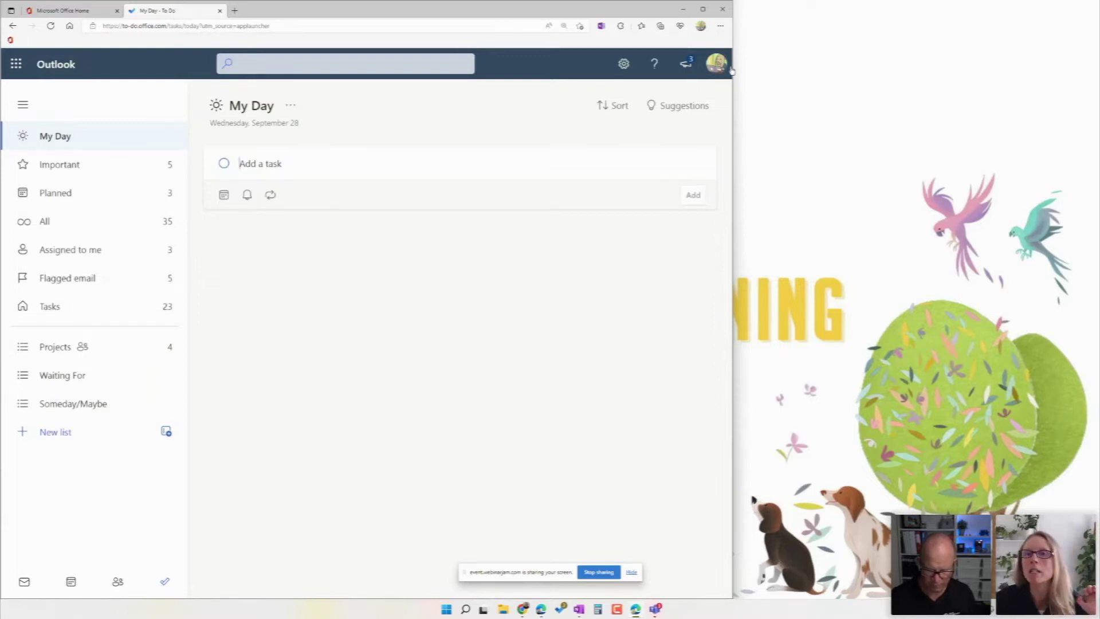
- Stretch the Microsoft To Do browser window wider to the right
left_click_drag(731, 70, 915, 74)
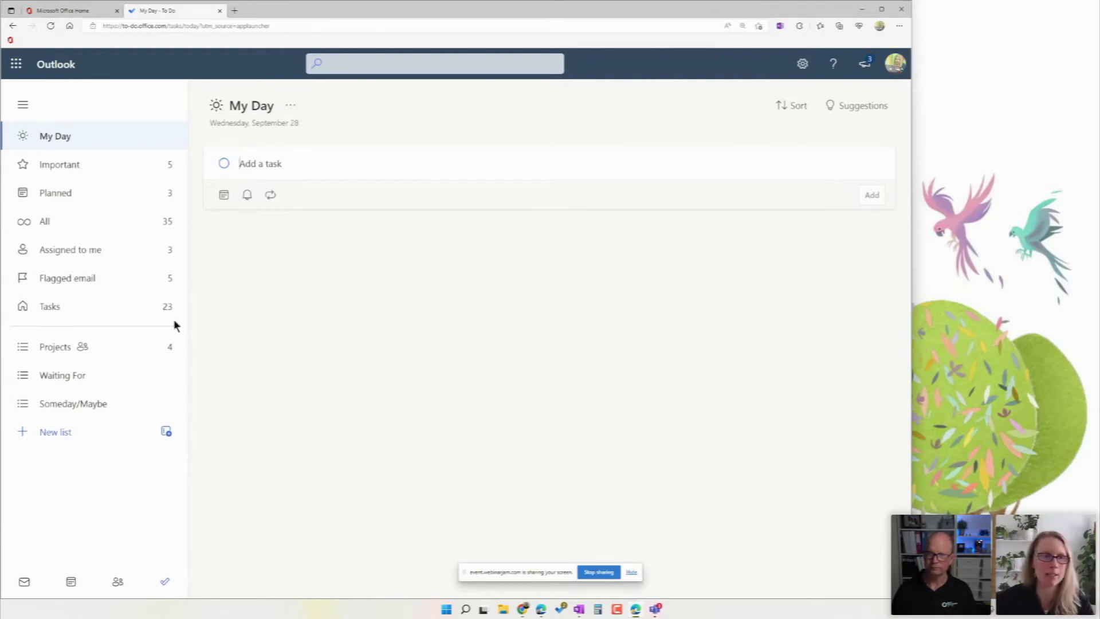
- Browse the Tasks list, then return to My Day with its task suggestions shown
left_click(72, 319)
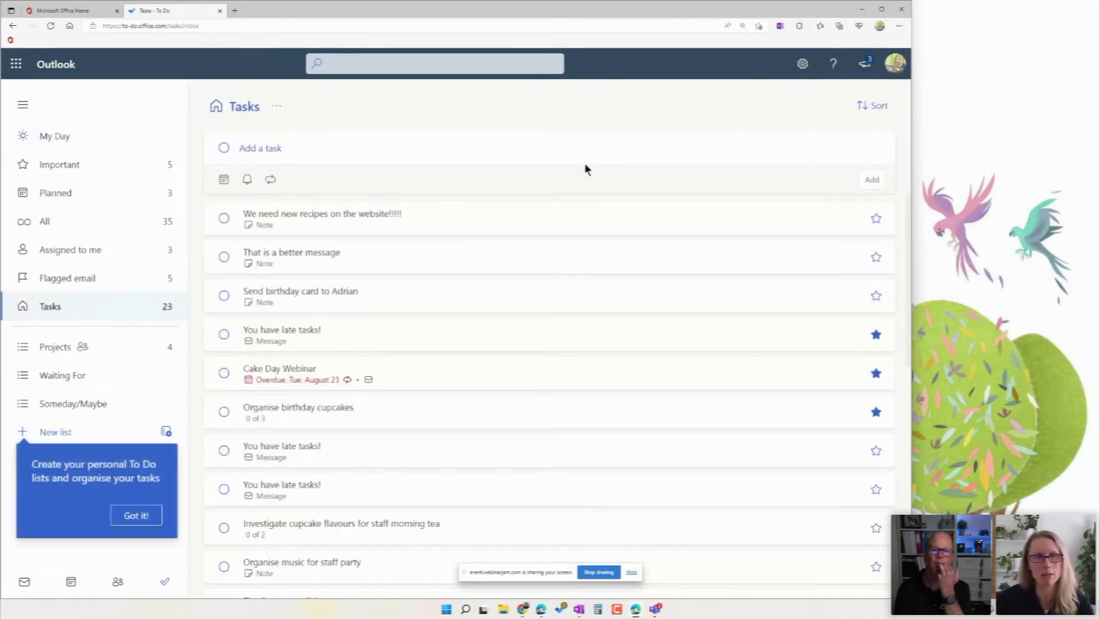
scroll(572, 341, "down", 10)
scroll(576, 437, "up", 8)
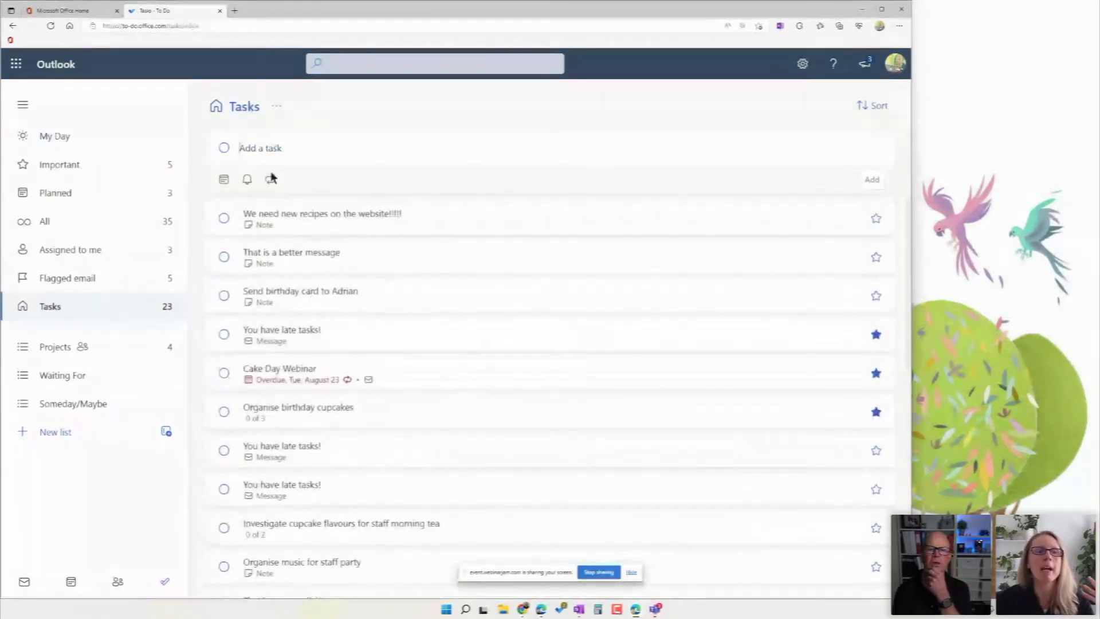
left_click(84, 140)
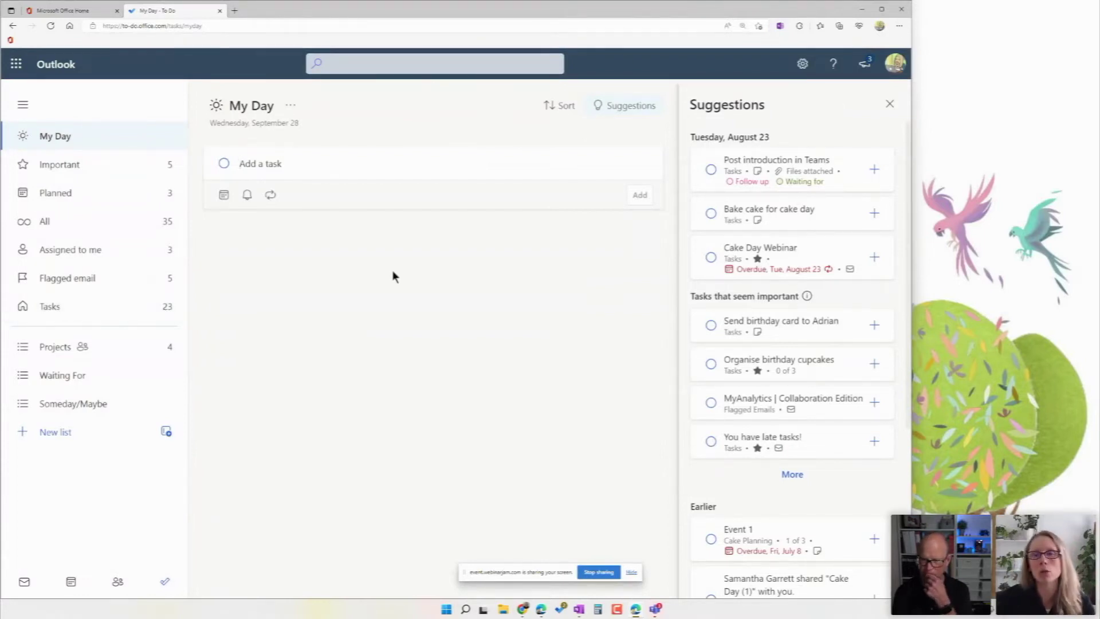
- Add Post introduction in Teams, Bake cake for cake day and the birthday card task to My Day
left_click(876, 169)
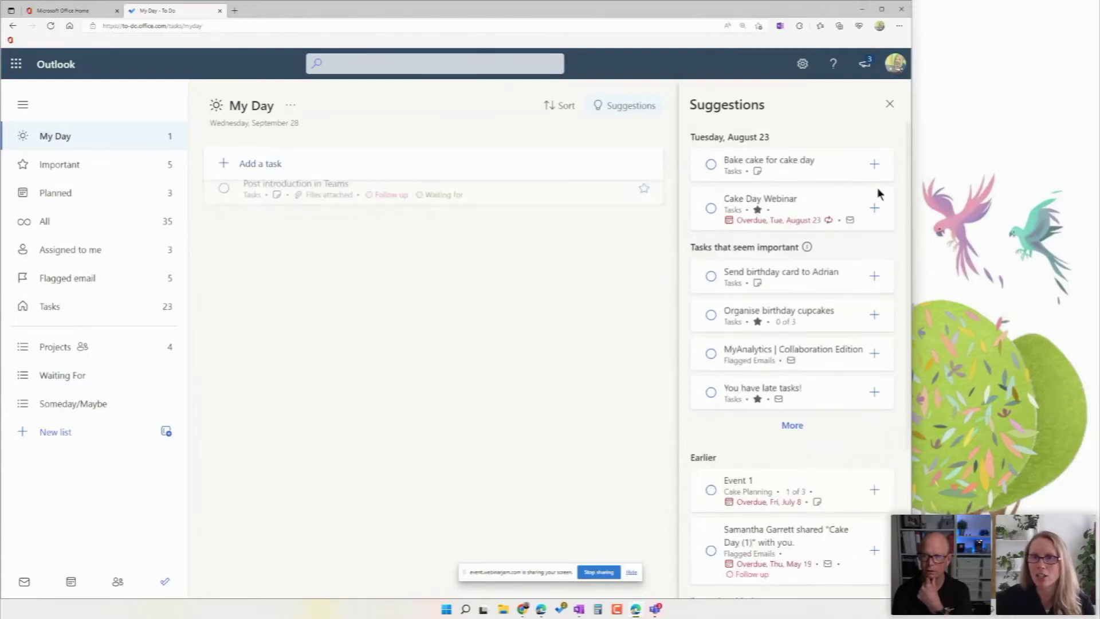
left_click(874, 166)
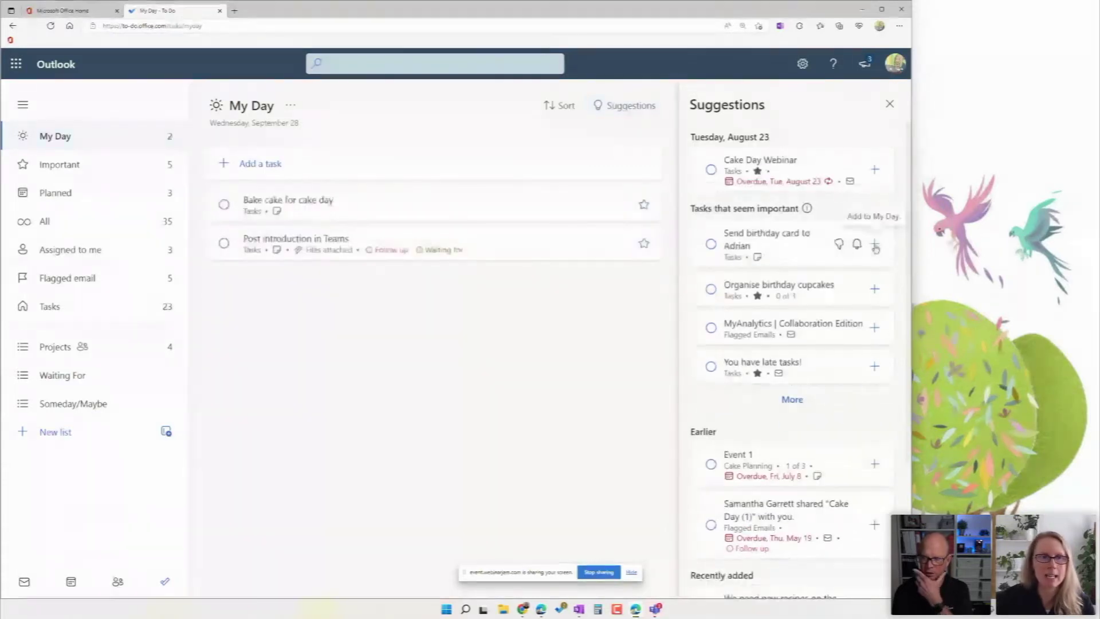
left_click(874, 246)
left_click(889, 104)
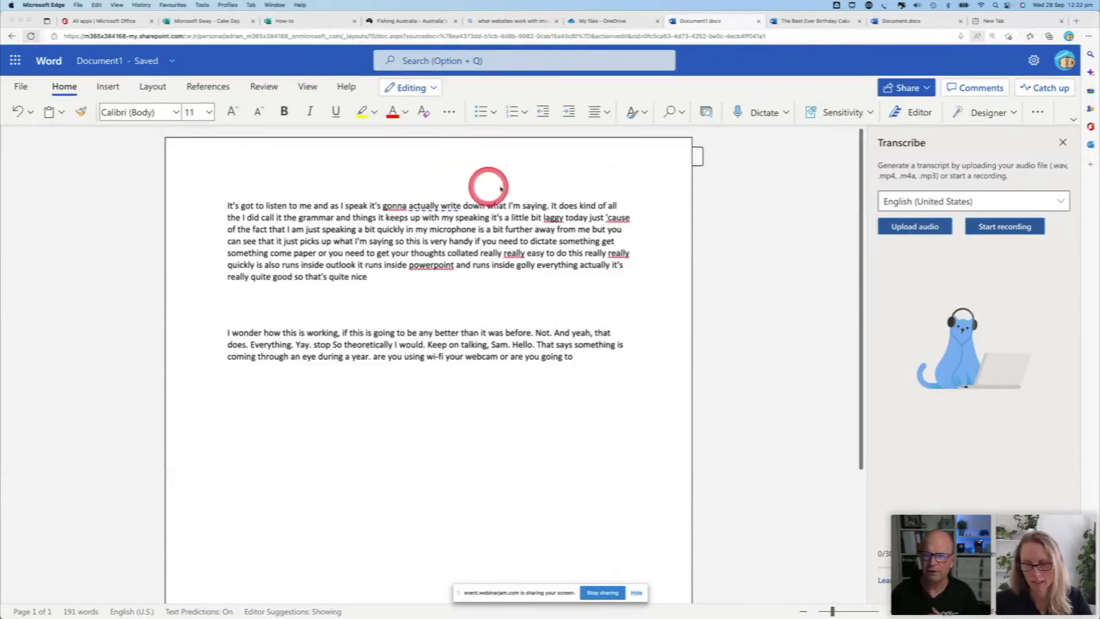
- Close the transcription pane on Document1 and bring up The Best Ever Birthday Cake document
left_click(1059, 140)
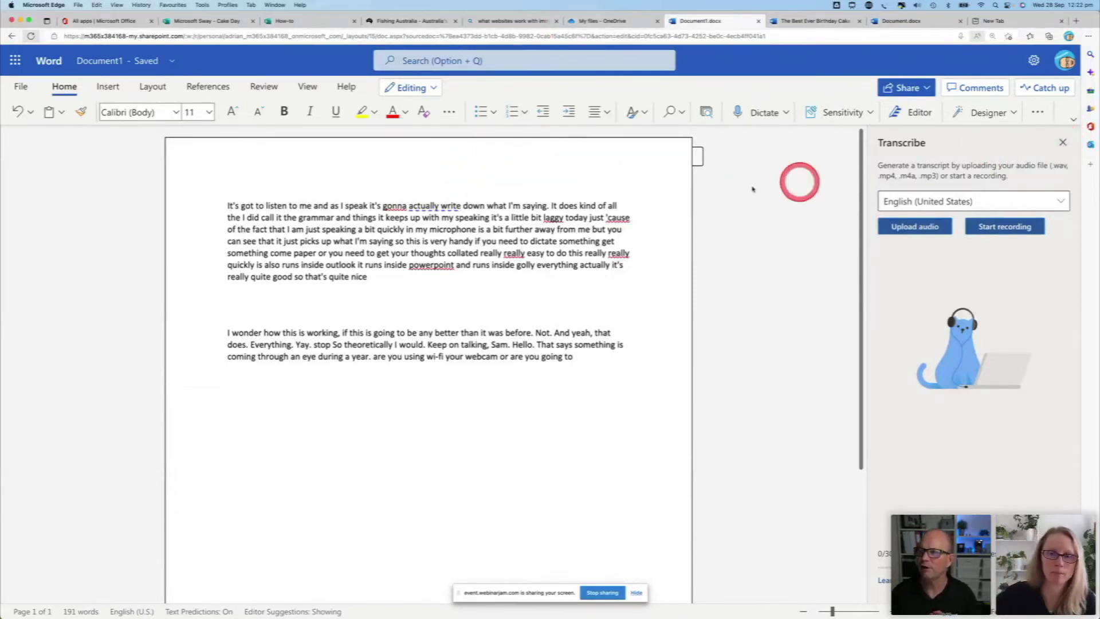
left_click(1063, 142)
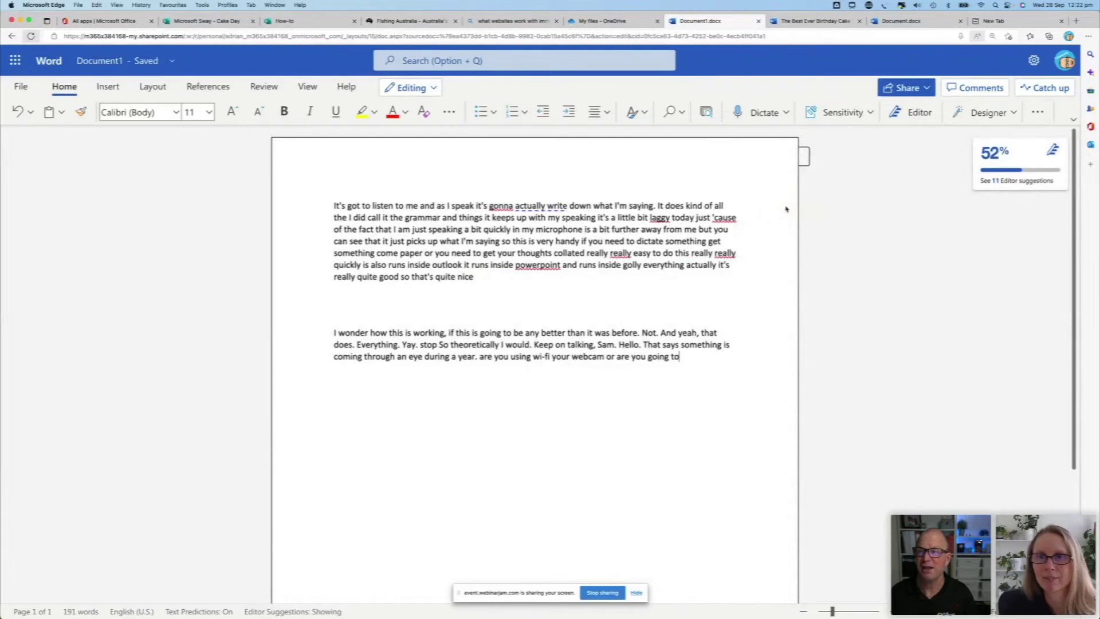
left_click(815, 25)
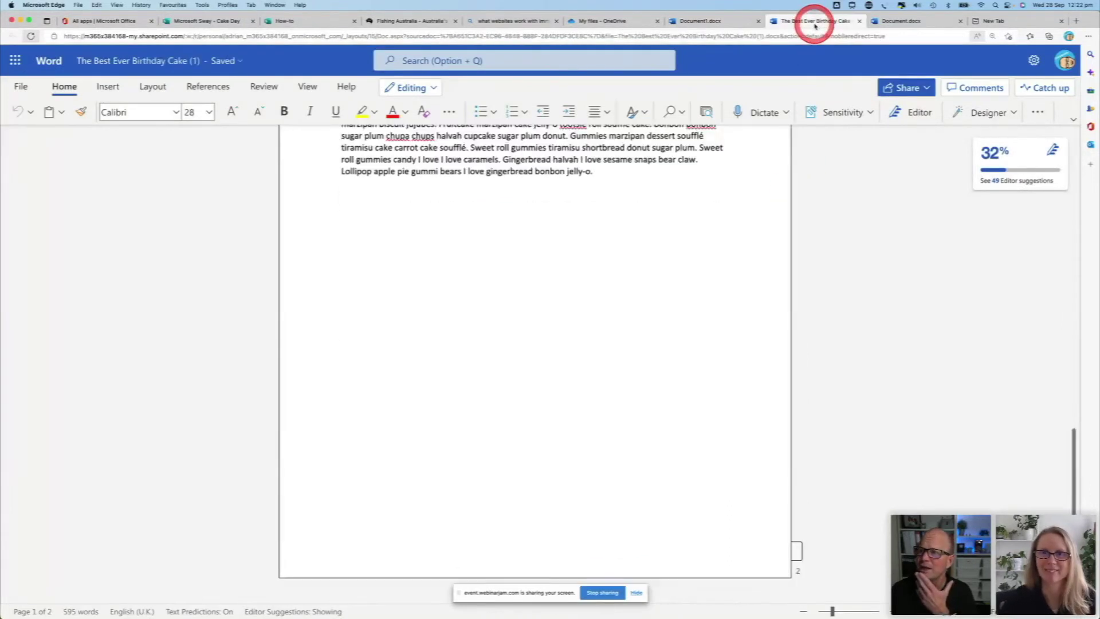
- Check the blank Document.docx, look over the birthday cake document, then go to OneDrive's file list
left_click(903, 23)
left_click(828, 23)
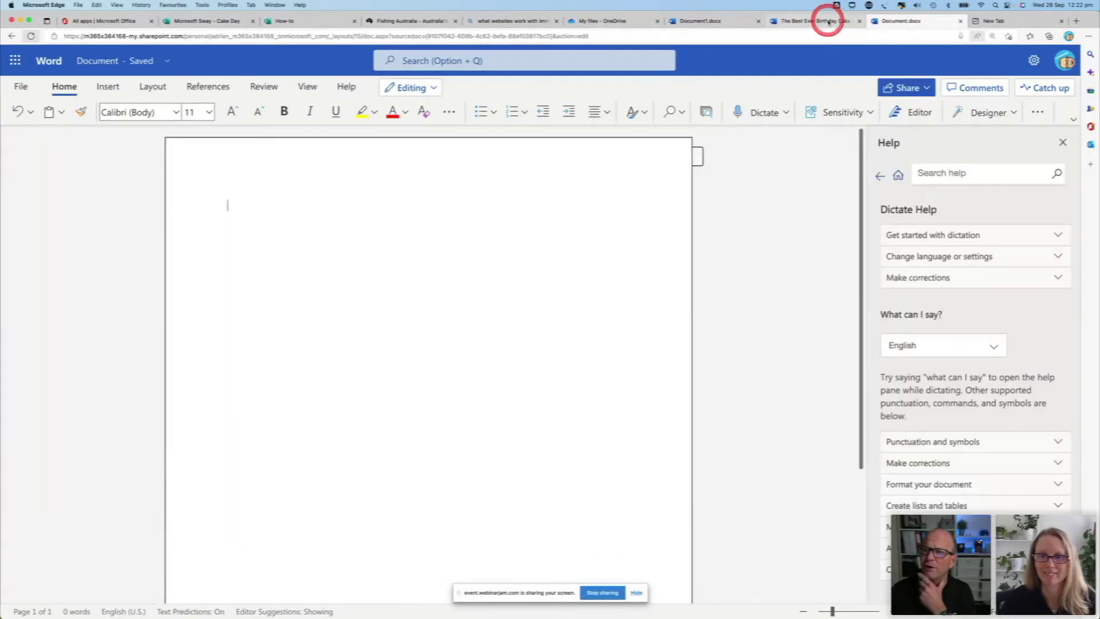
scroll(554, 260, "down", 10)
scroll(553, 261, "up", 10)
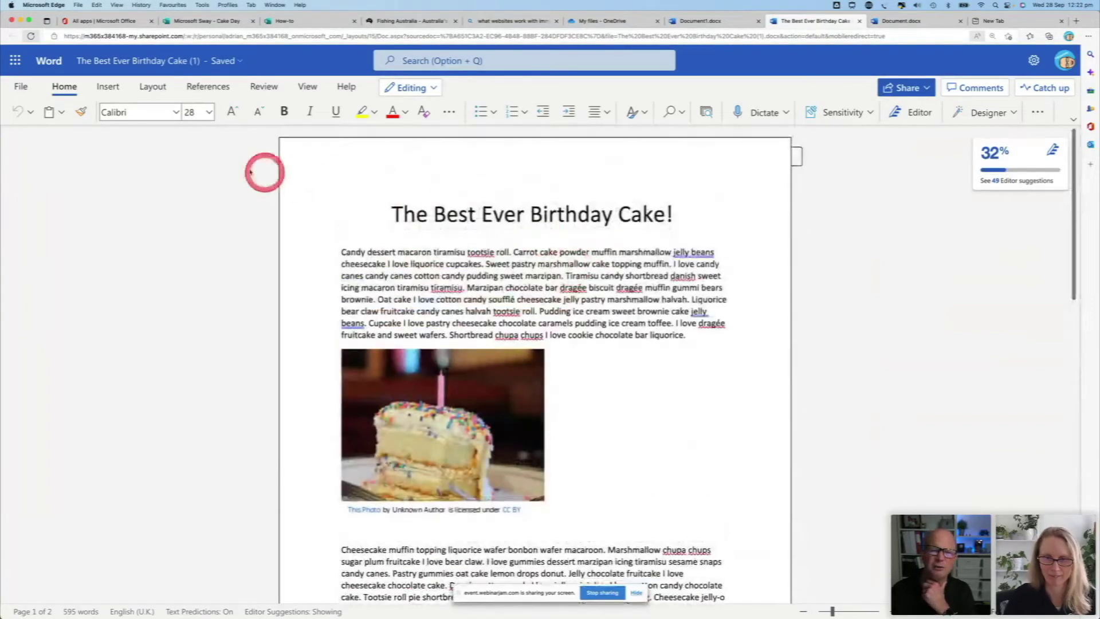
left_click(608, 22)
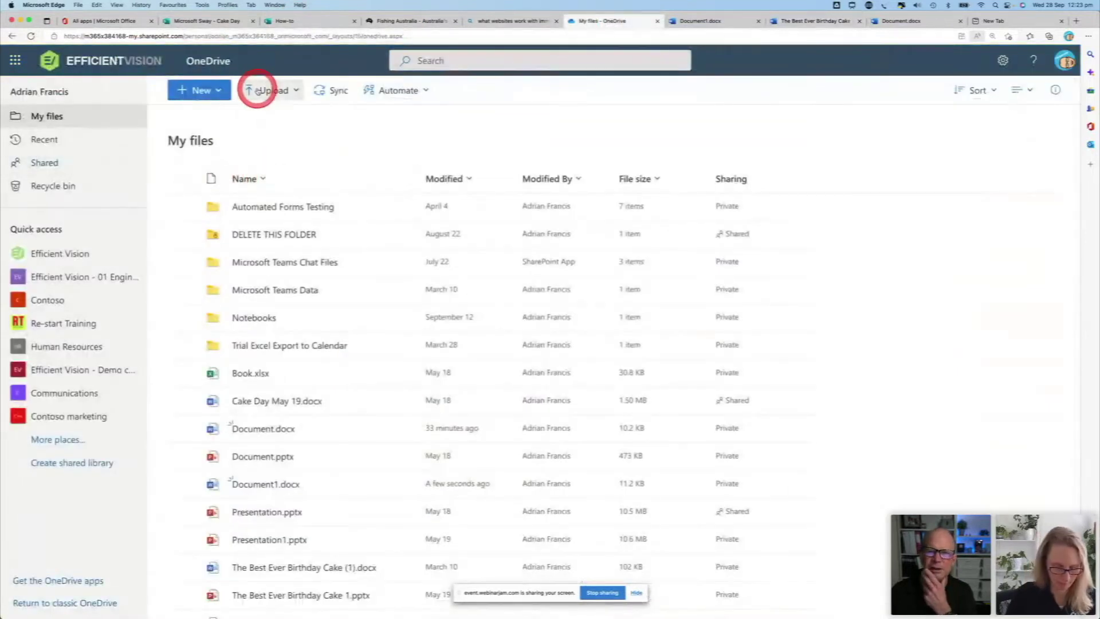
- Upload AAA Cake Day Demo Sept 2022.docx from Downloads into My files and open it
left_click(256, 101)
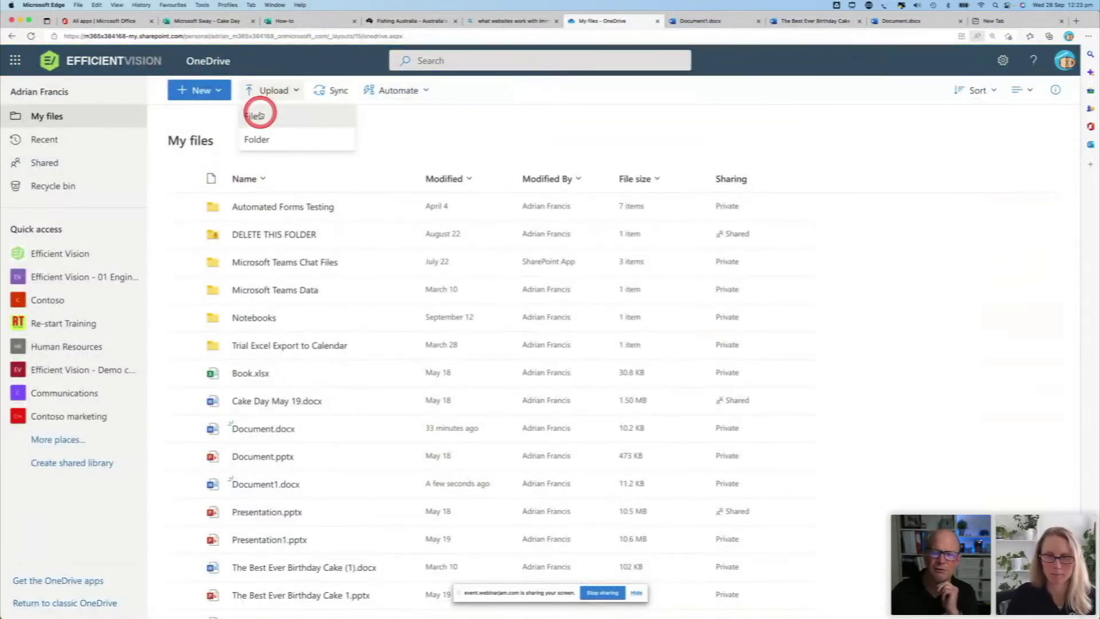
left_click(256, 116)
left_click(394, 227)
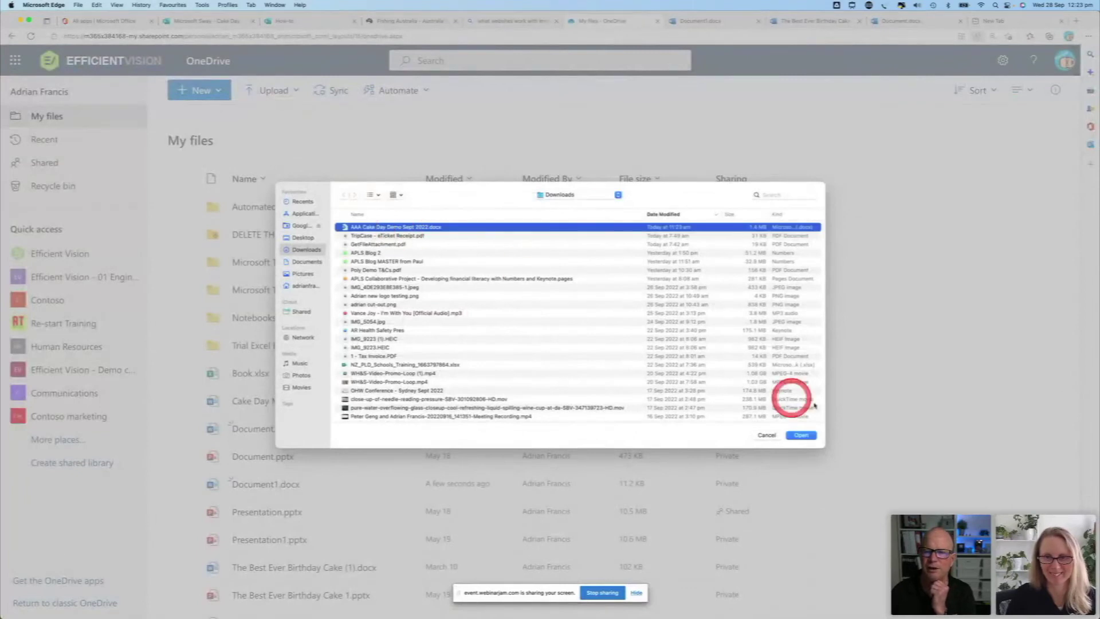
left_click(801, 435)
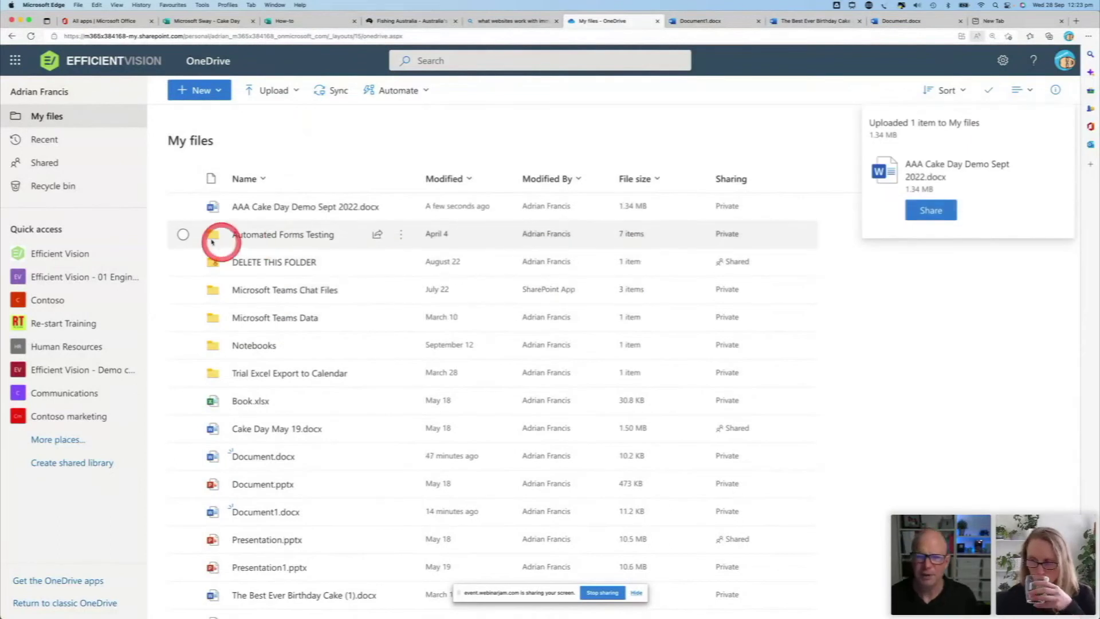
left_click(258, 212)
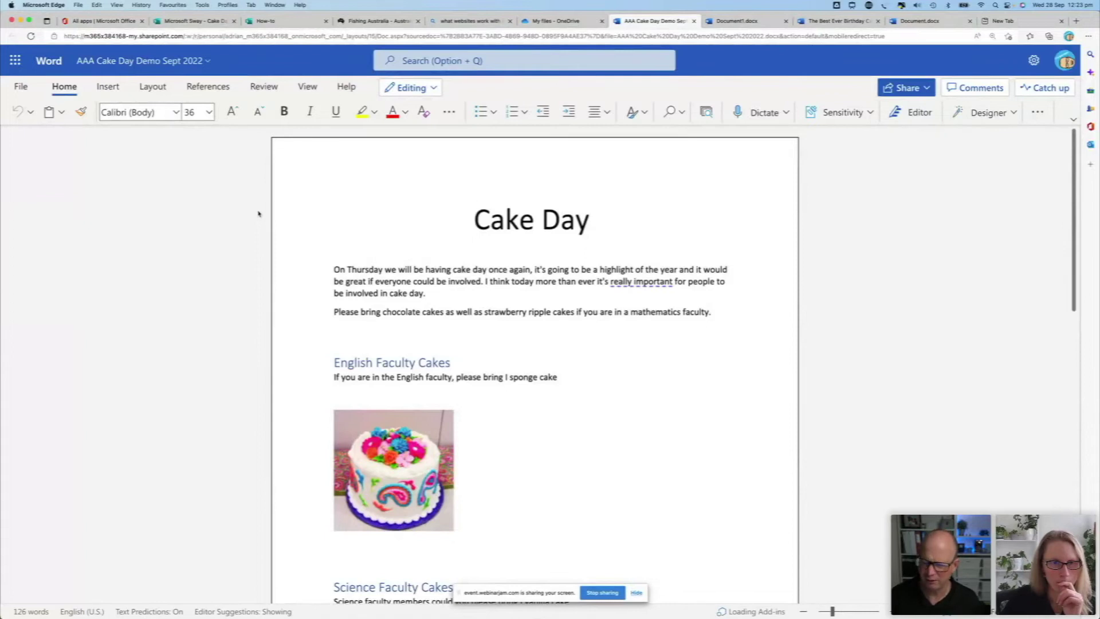
left_click(254, 213)
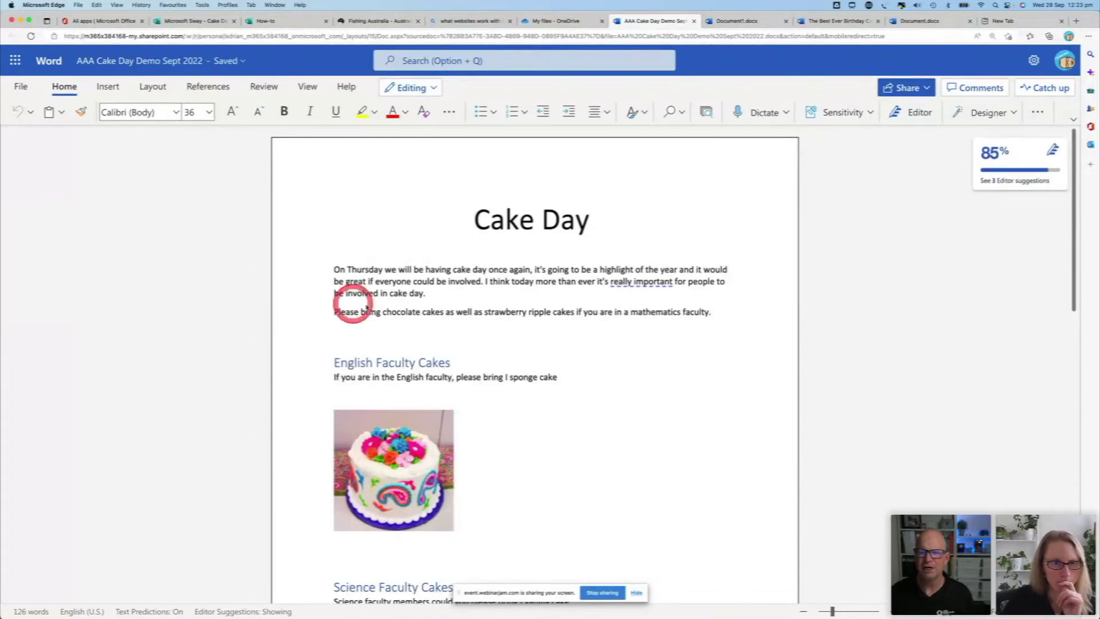
scroll(584, 307, "down", 10)
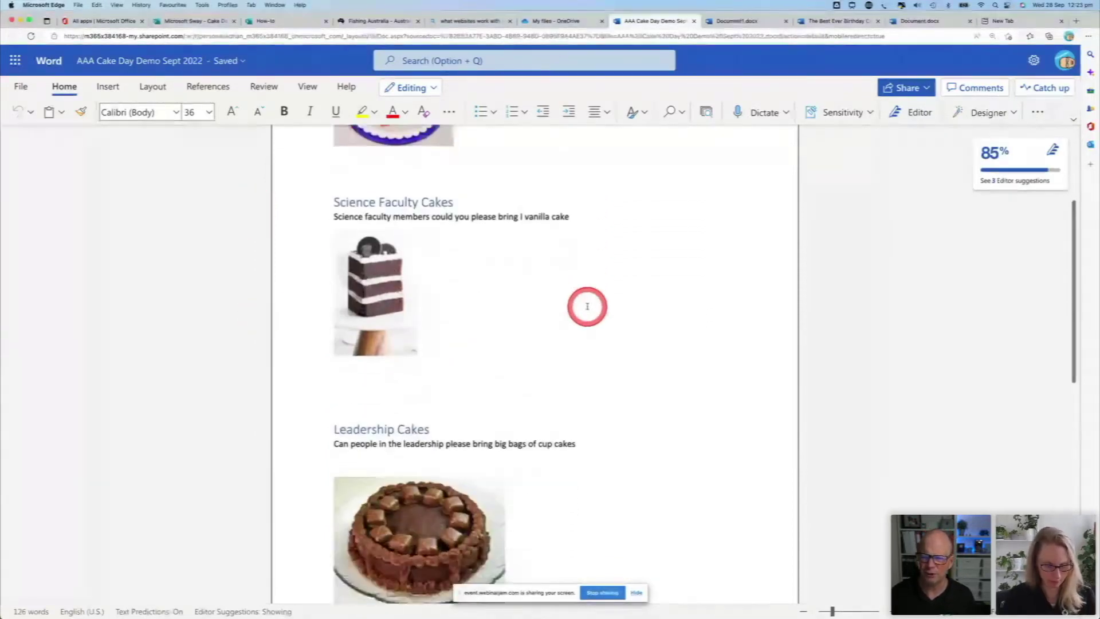
scroll(587, 307, "down", 2)
scroll(587, 306, "up", 7)
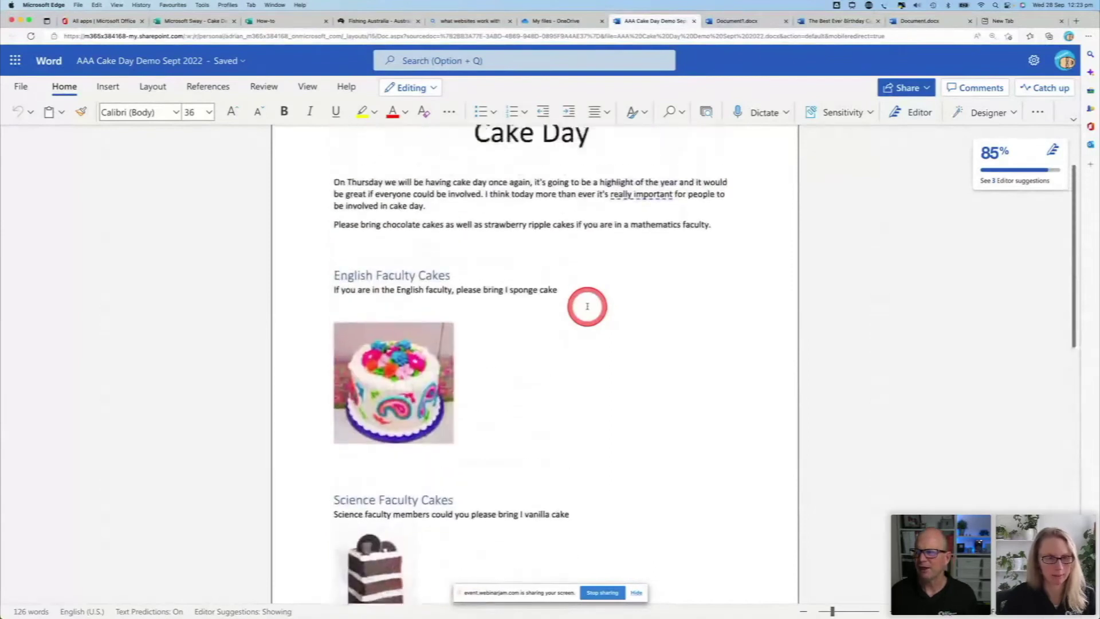
scroll(587, 306, "up", 3)
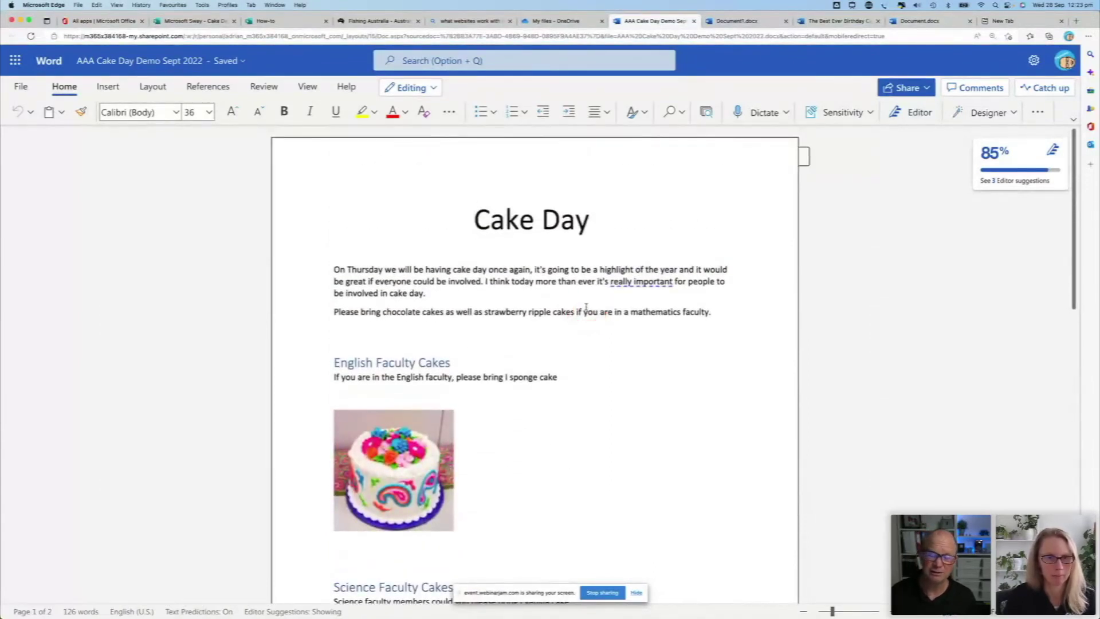
left_click(20, 86)
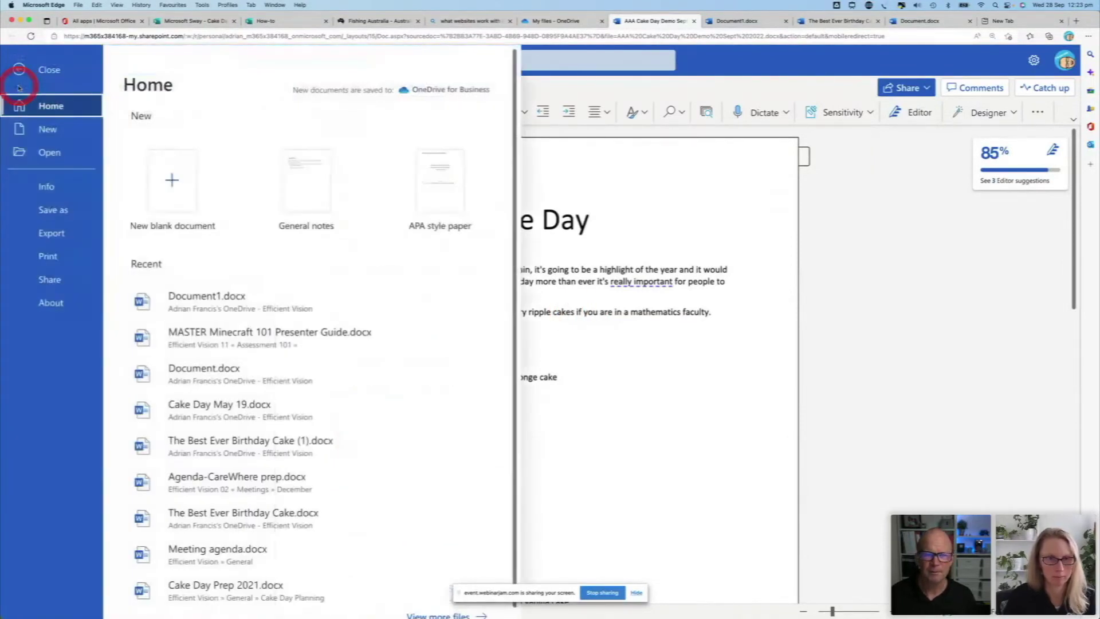
- Start Export to PowerPoint presentation (preview) from the File > Export menu
left_click(49, 234)
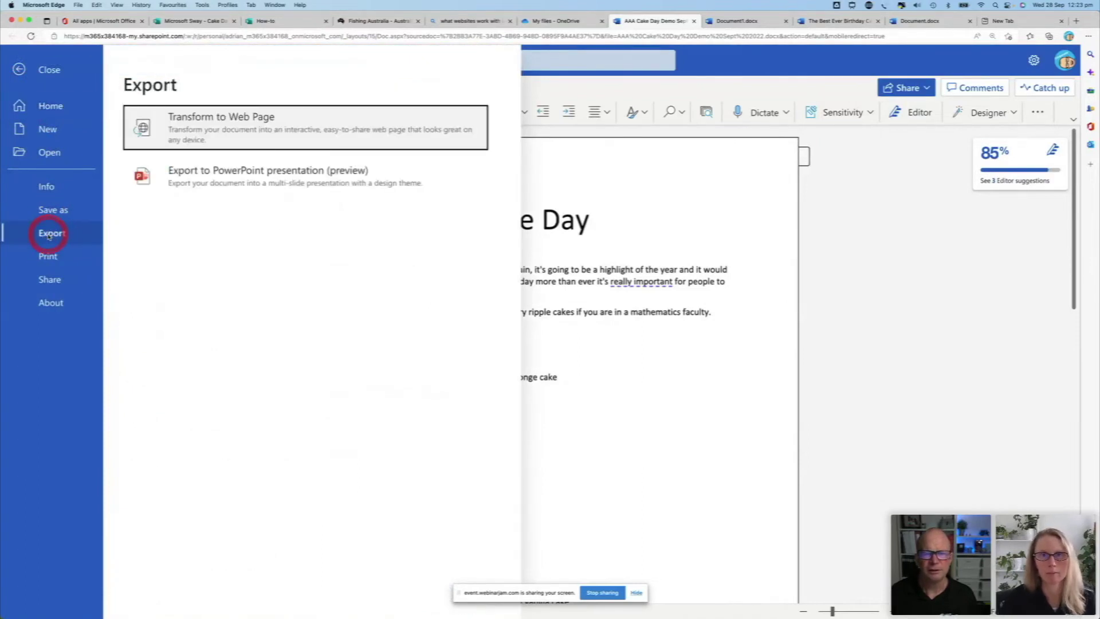
left_click(178, 179)
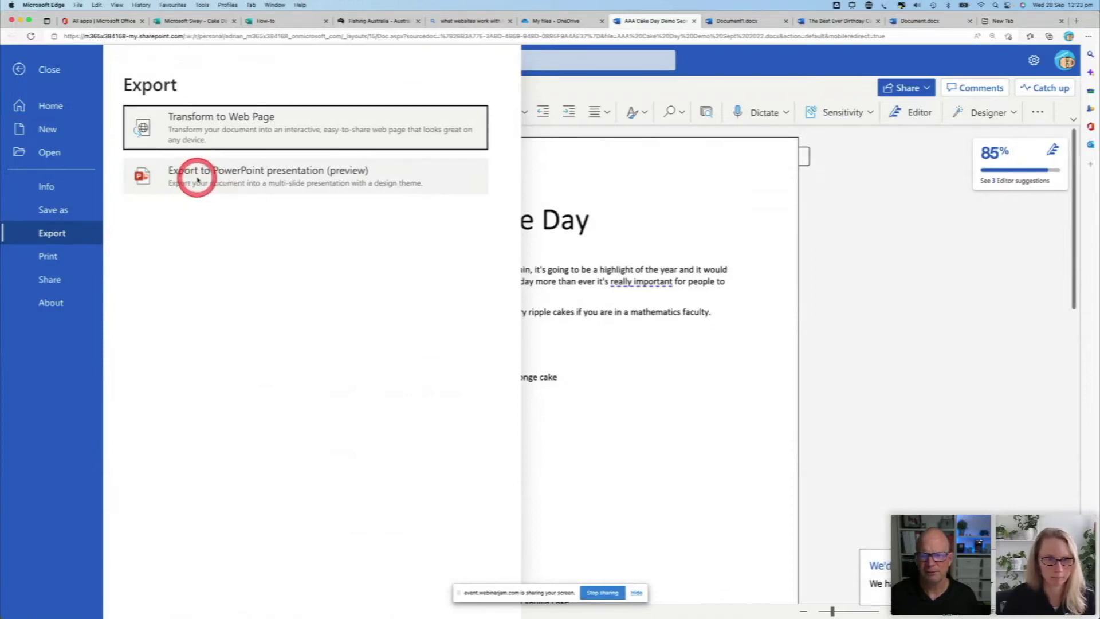
left_click(198, 179)
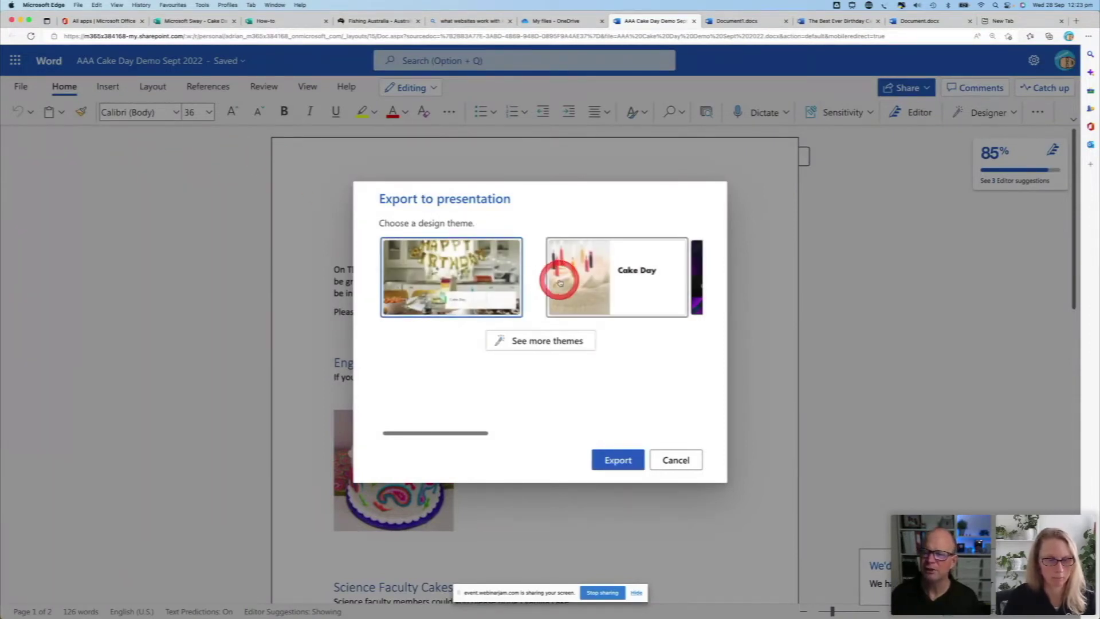
- Export the document with the Happy Birthday theme and open the resulting presentation
scroll(560, 277, "right", 3)
scroll(557, 283, "right", 5)
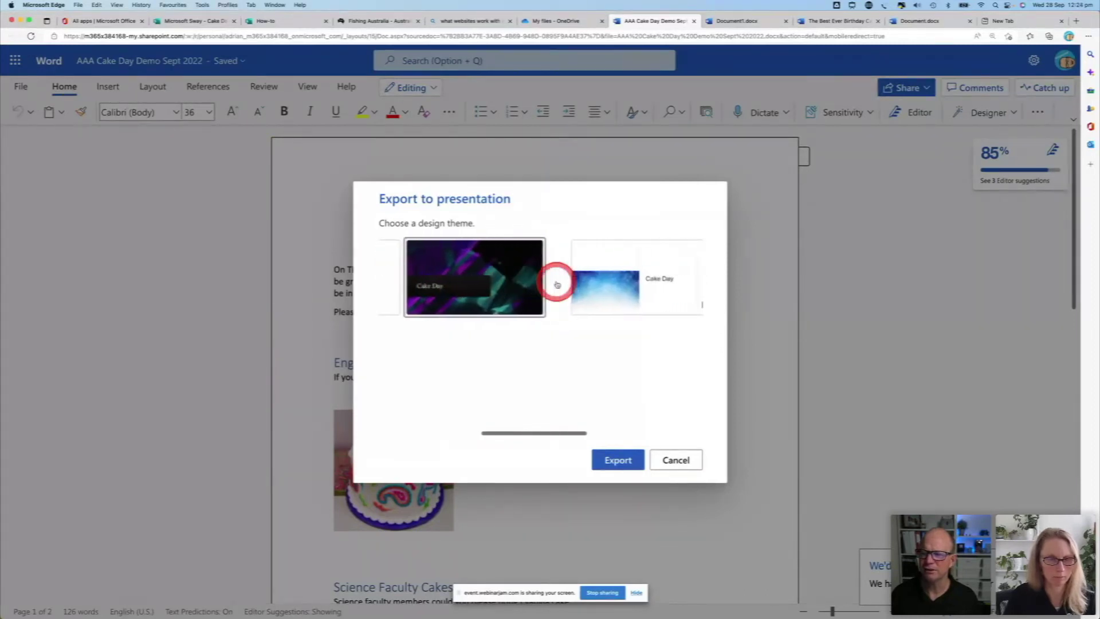
scroll(557, 283, "right", 2)
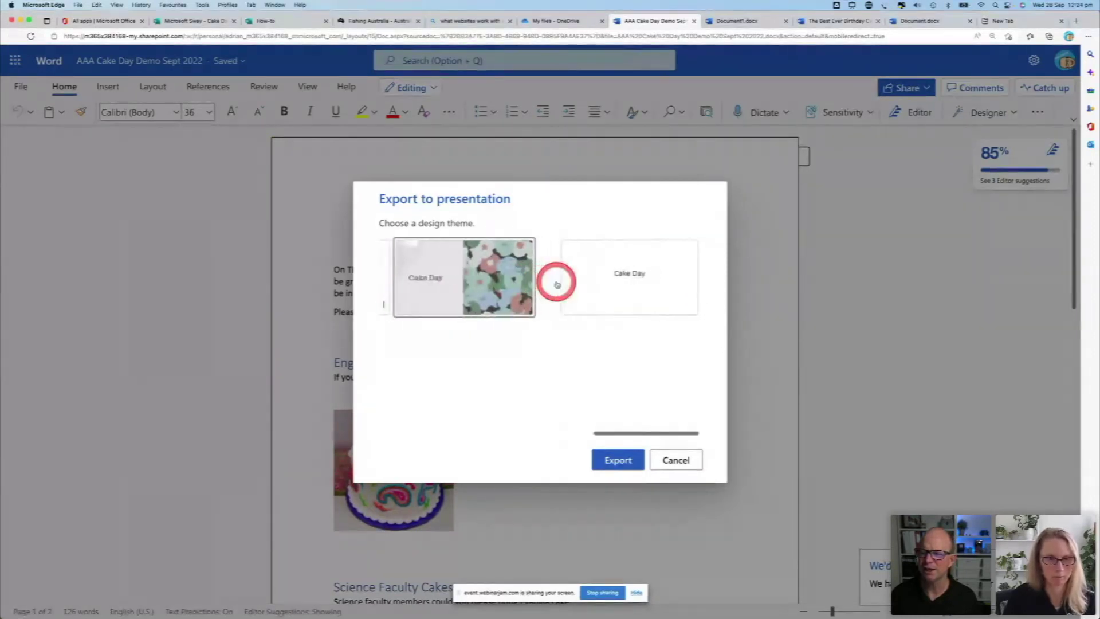
scroll(553, 285, "left", 3)
scroll(550, 285, "left", 5)
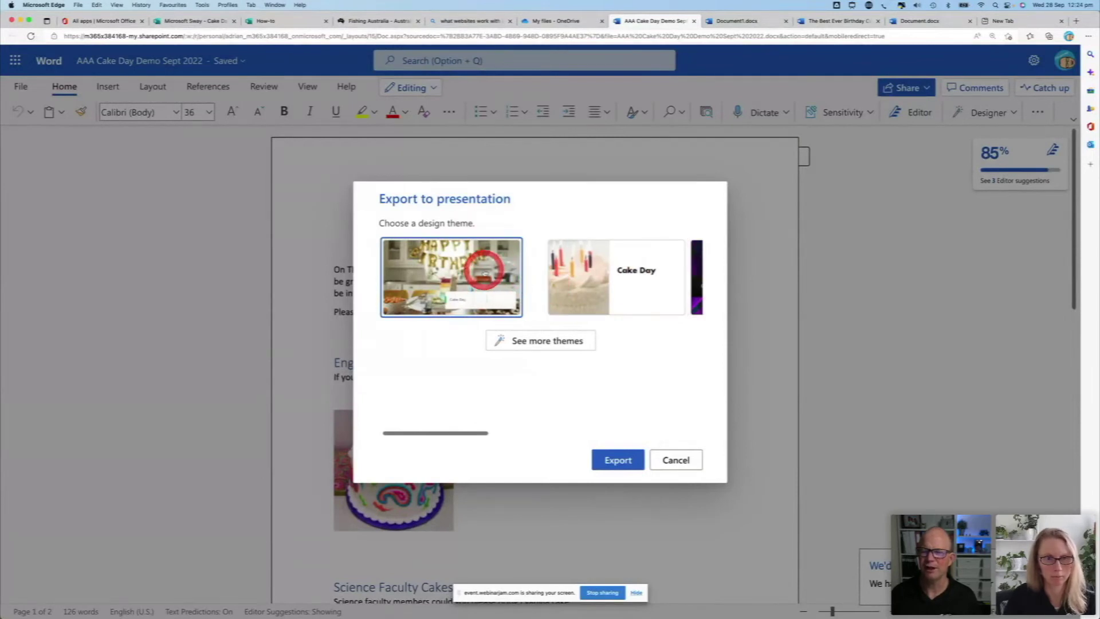
left_click(620, 458)
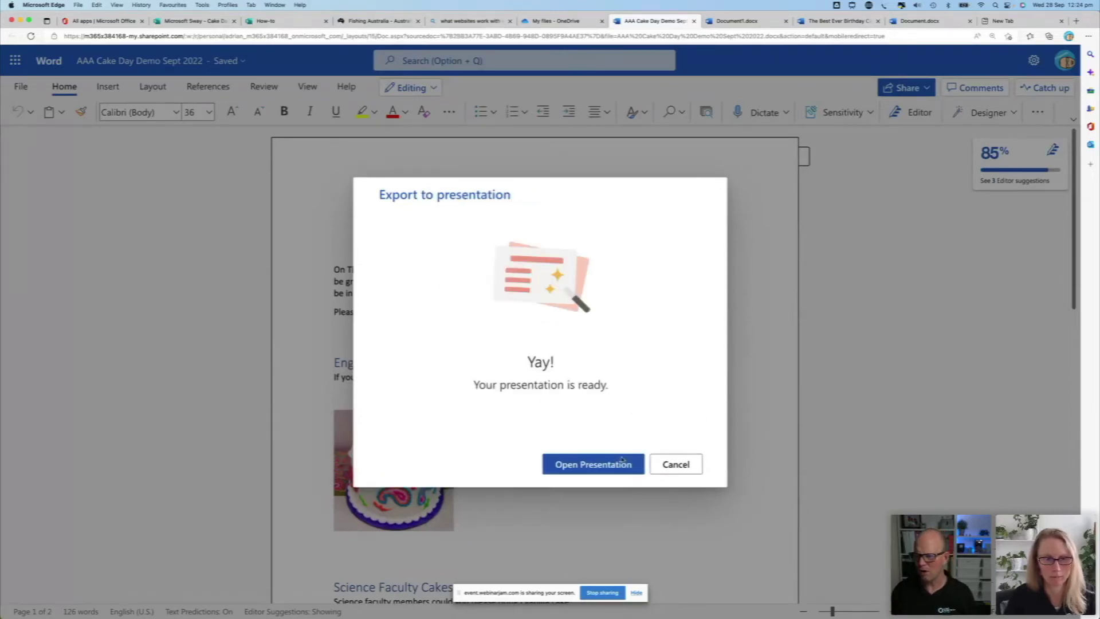
left_click(595, 465)
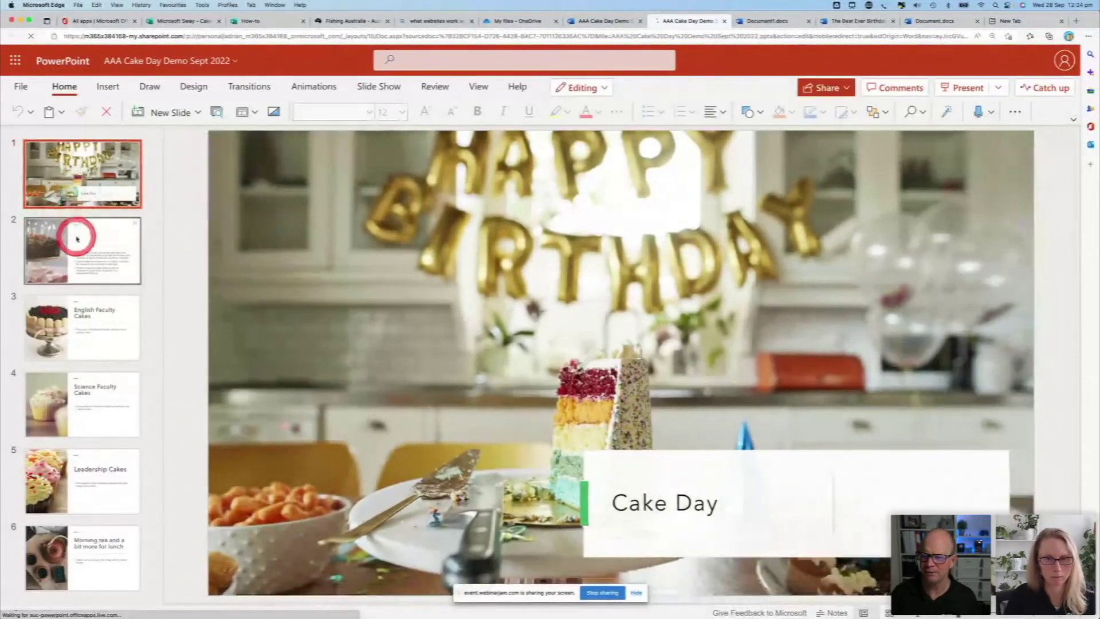
- Step through slides 2 to 6: English, Science and Leadership Cakes, then Morning tea
left_click(76, 242)
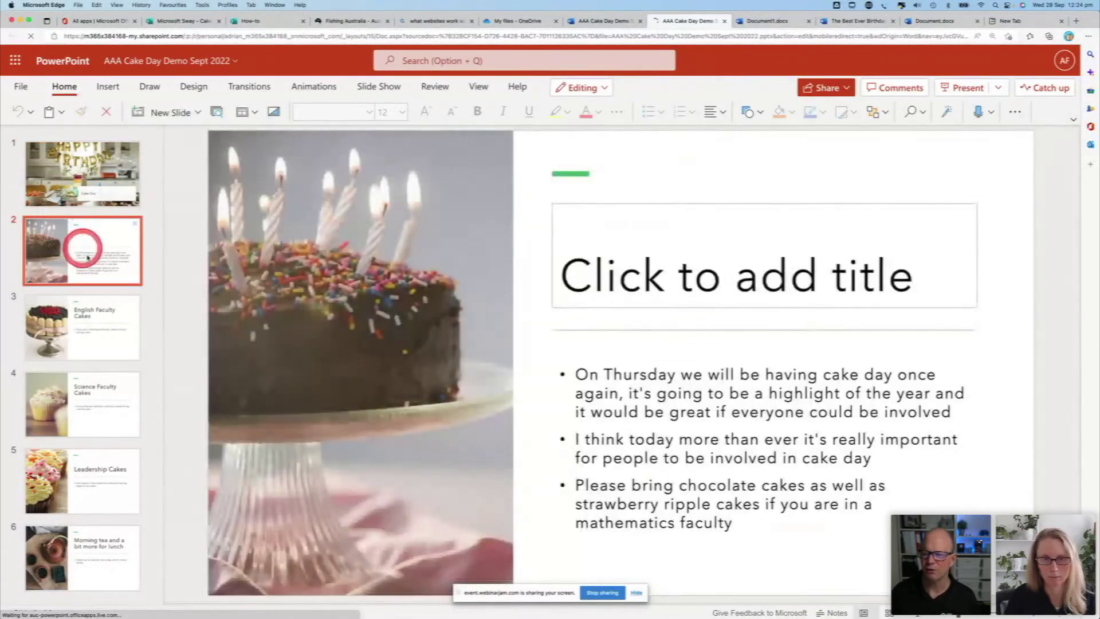
left_click(99, 310)
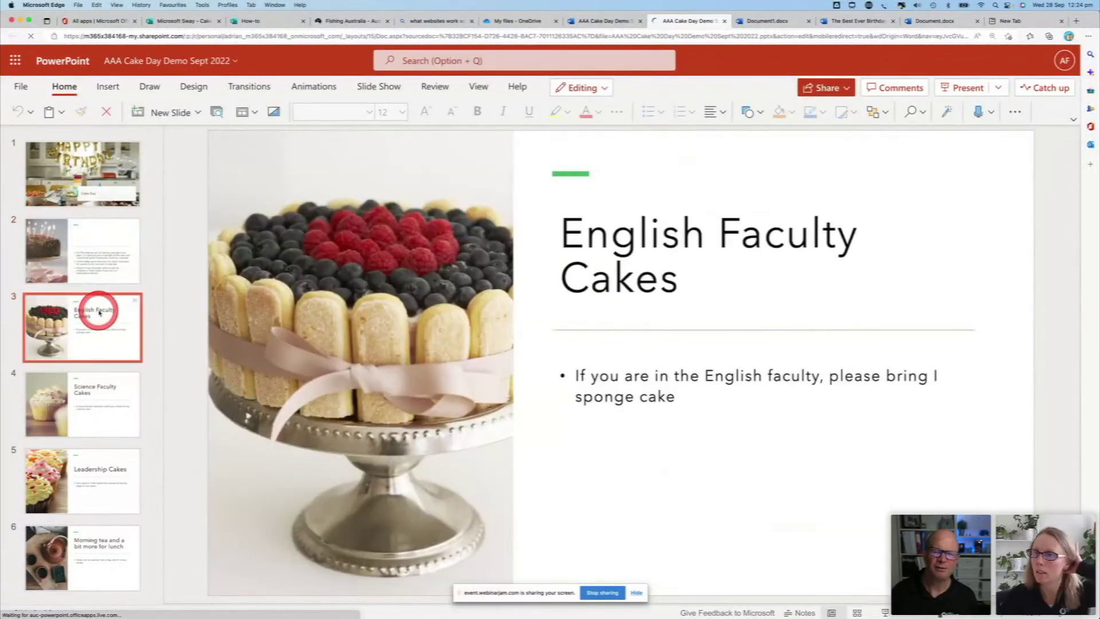
left_click(98, 383)
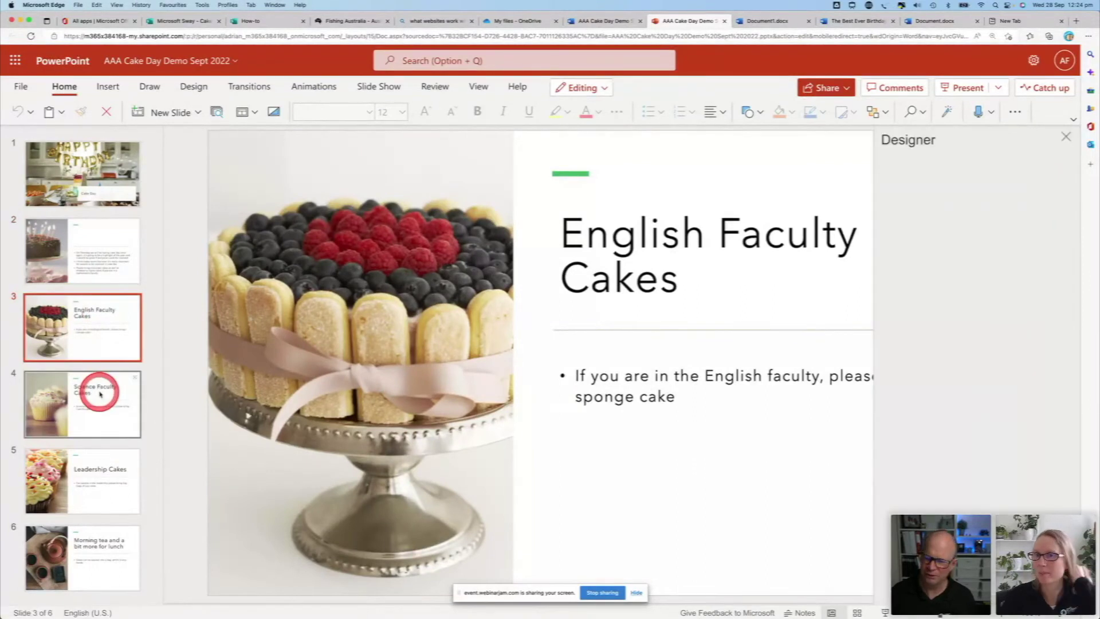
left_click(107, 440)
left_click(106, 461)
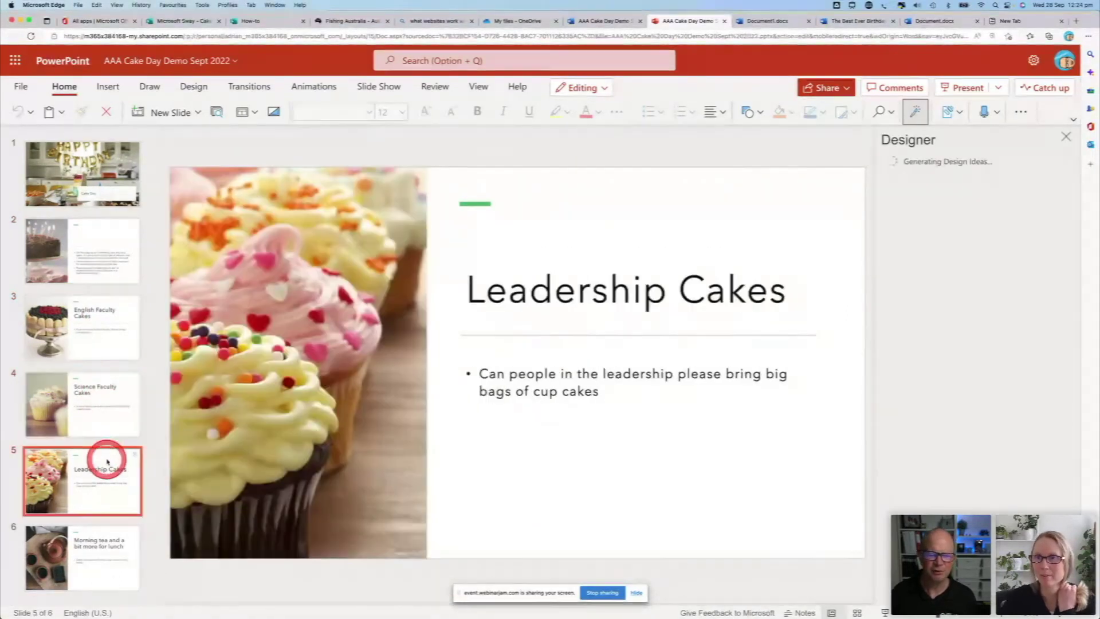
left_click(103, 533)
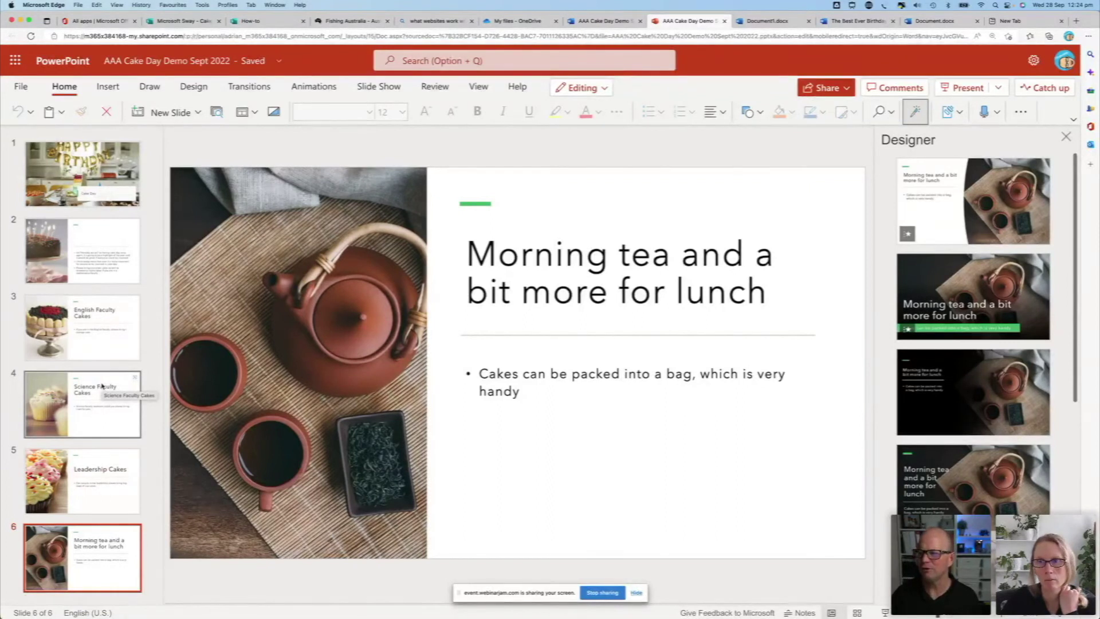
- Give Morning tea the dark Designer layout with the title beside the teapot, then return to Word
scroll(968, 429, "down", 2)
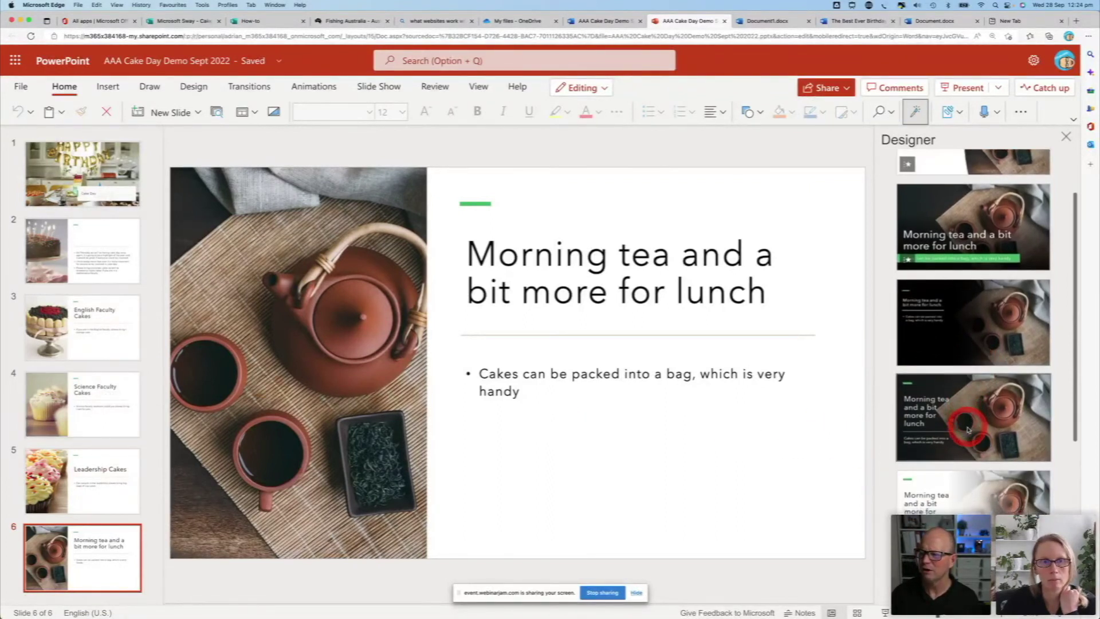
scroll(966, 425, "up", 2)
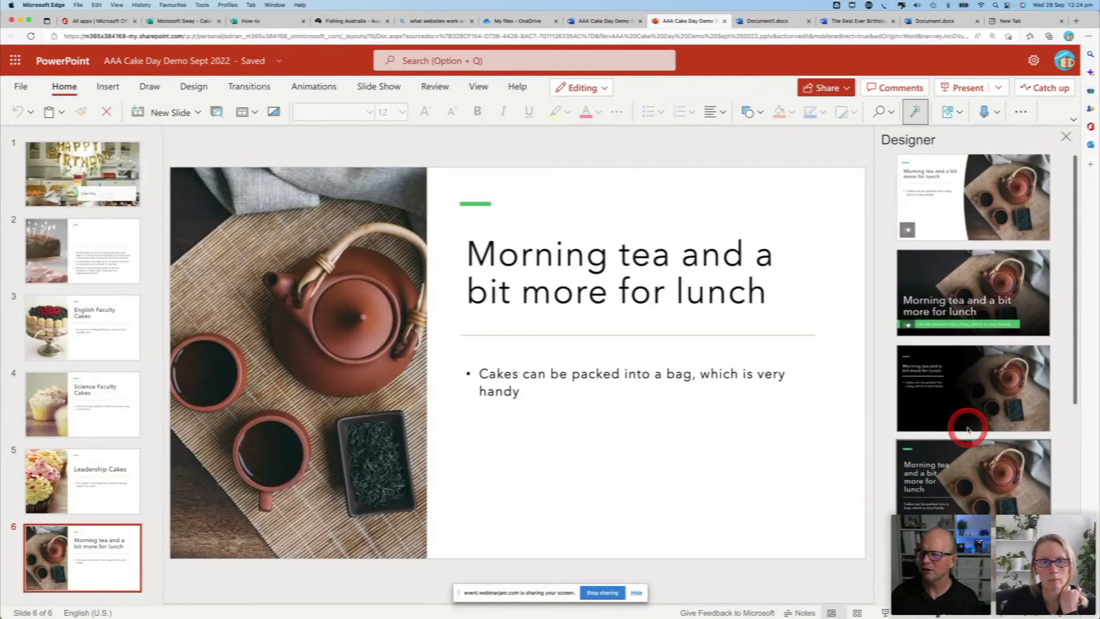
left_click(983, 295)
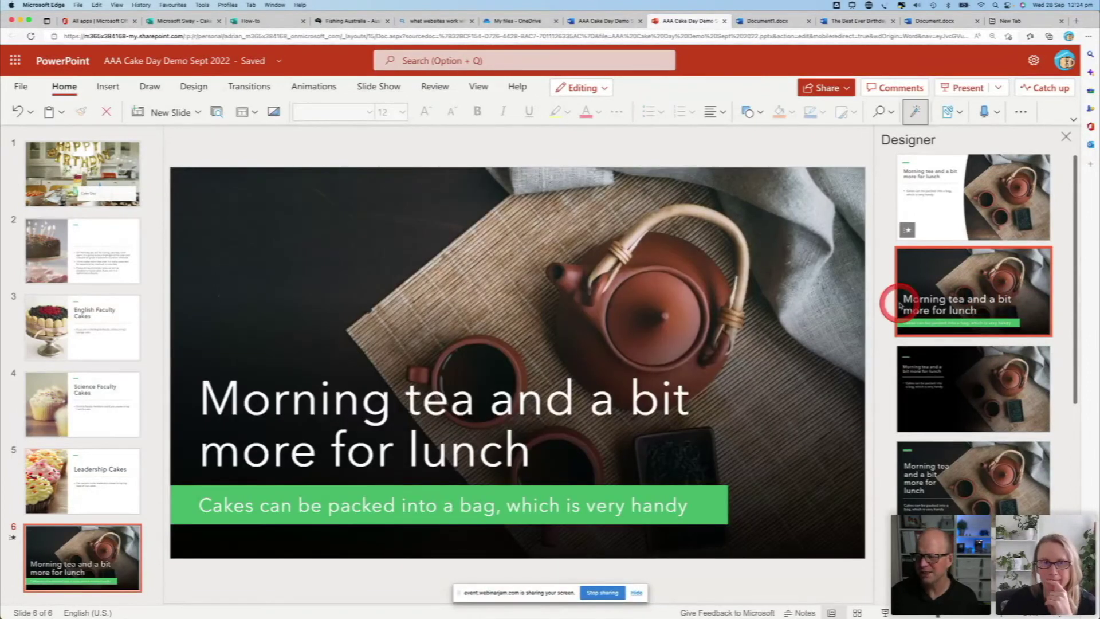
left_click(942, 467)
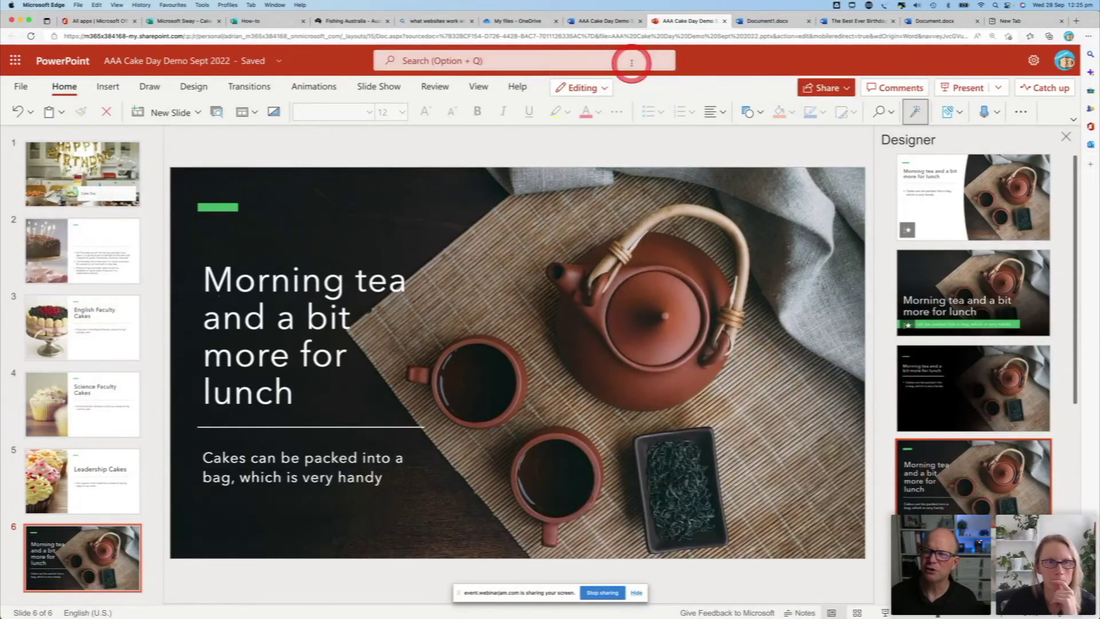
left_click(599, 23)
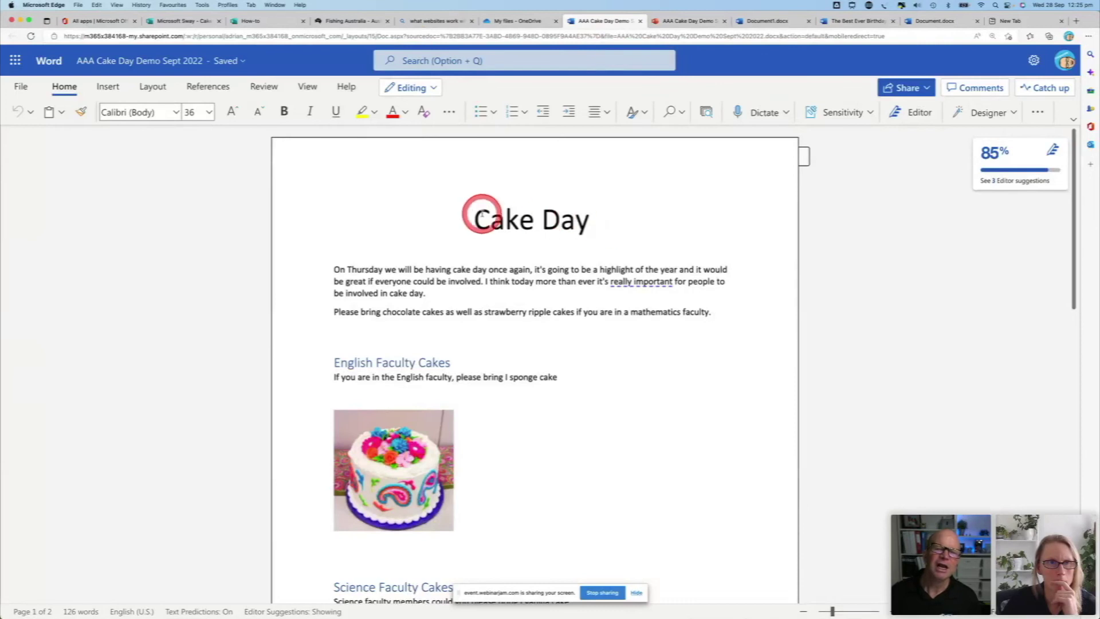
- Transform the Cake Day document into a Sway web page using the Bokeh style
left_click(20, 86)
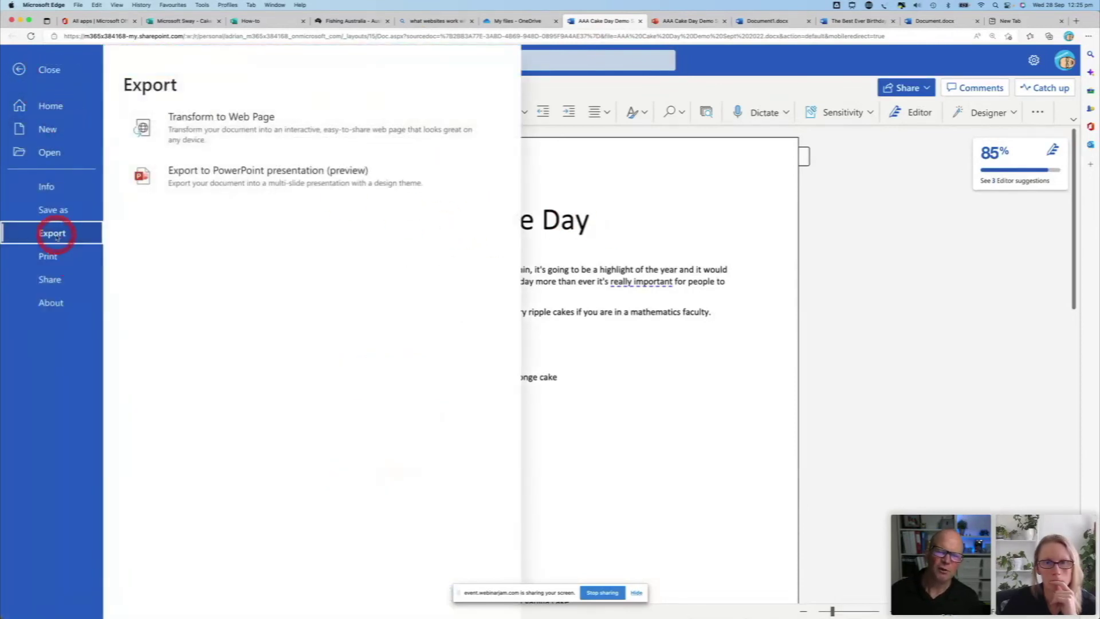
left_click(200, 126)
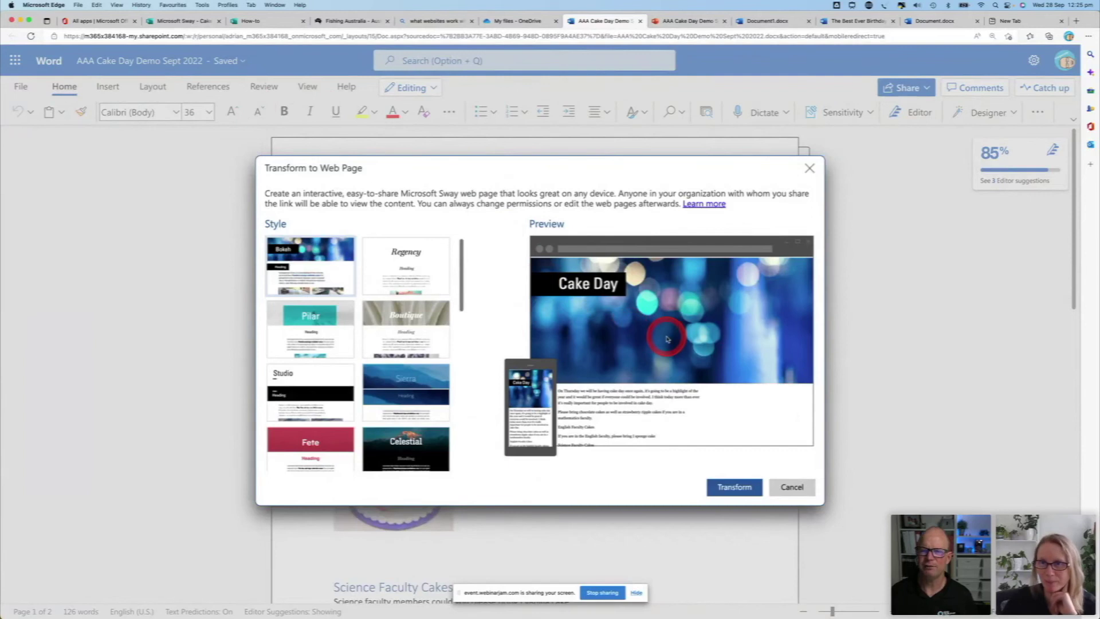
left_click(734, 487)
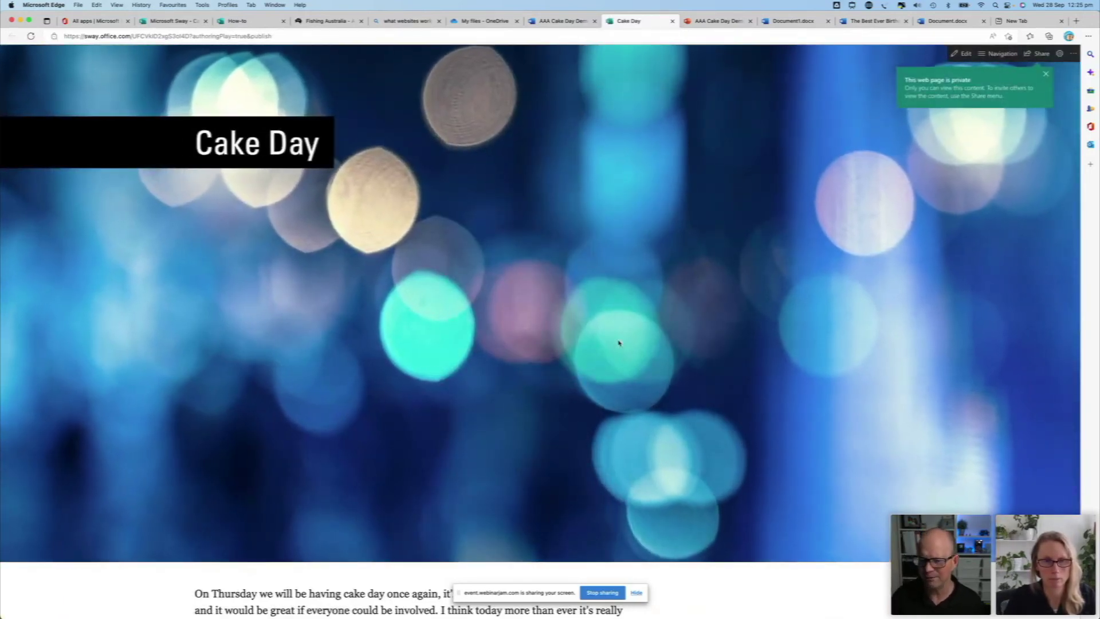
left_click(618, 342)
scroll(616, 344, "down", 5)
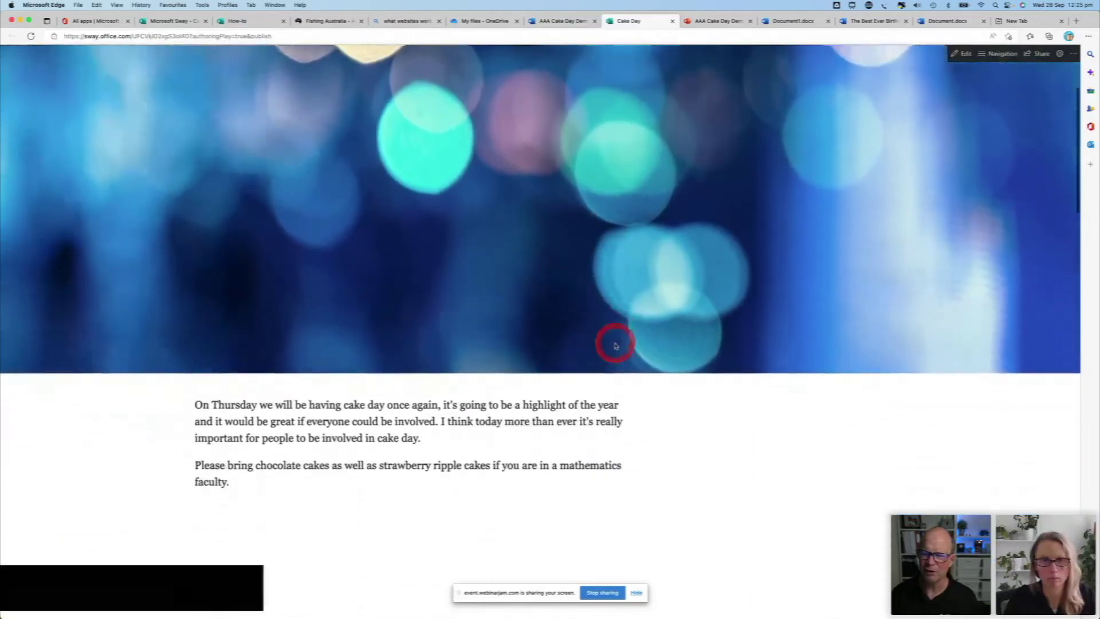
scroll(616, 345, "down", 8)
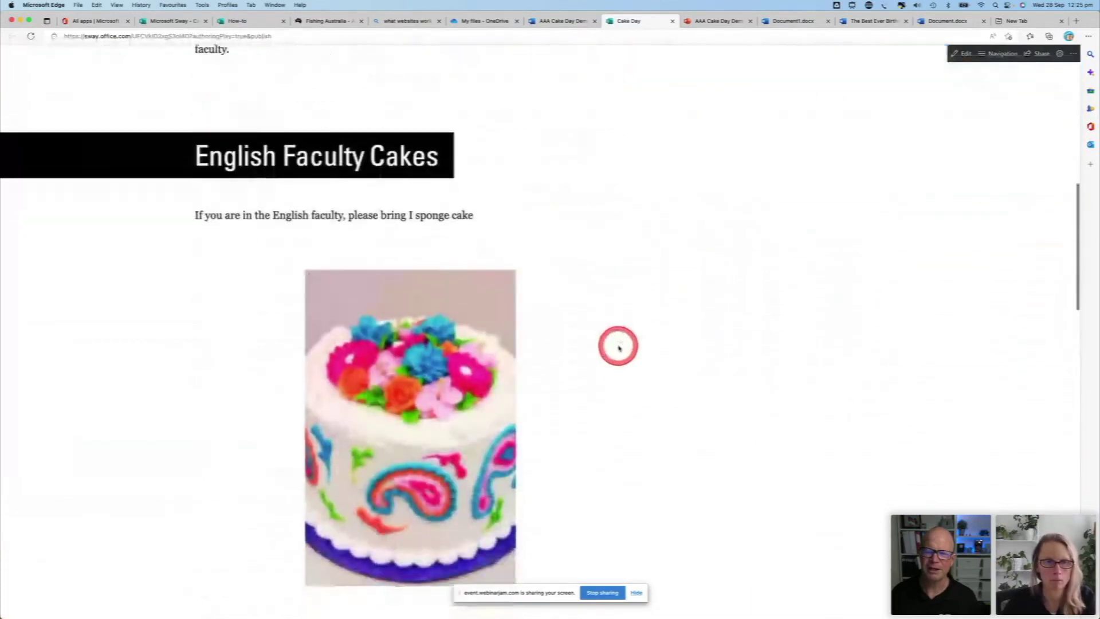
scroll(618, 347, "down", 10)
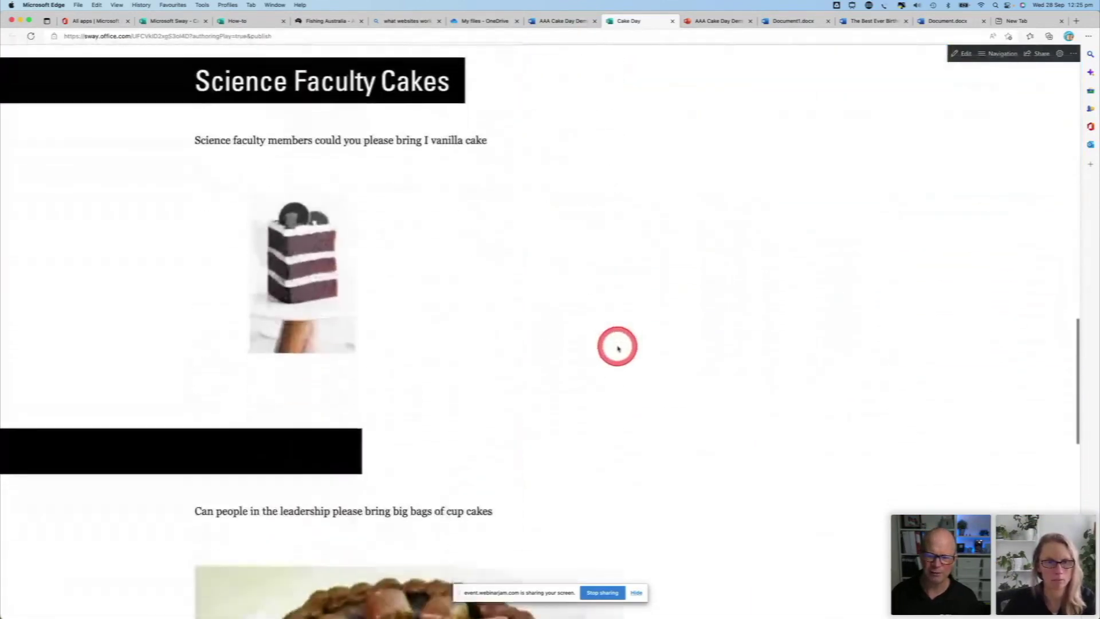
scroll(618, 346, "down", 10)
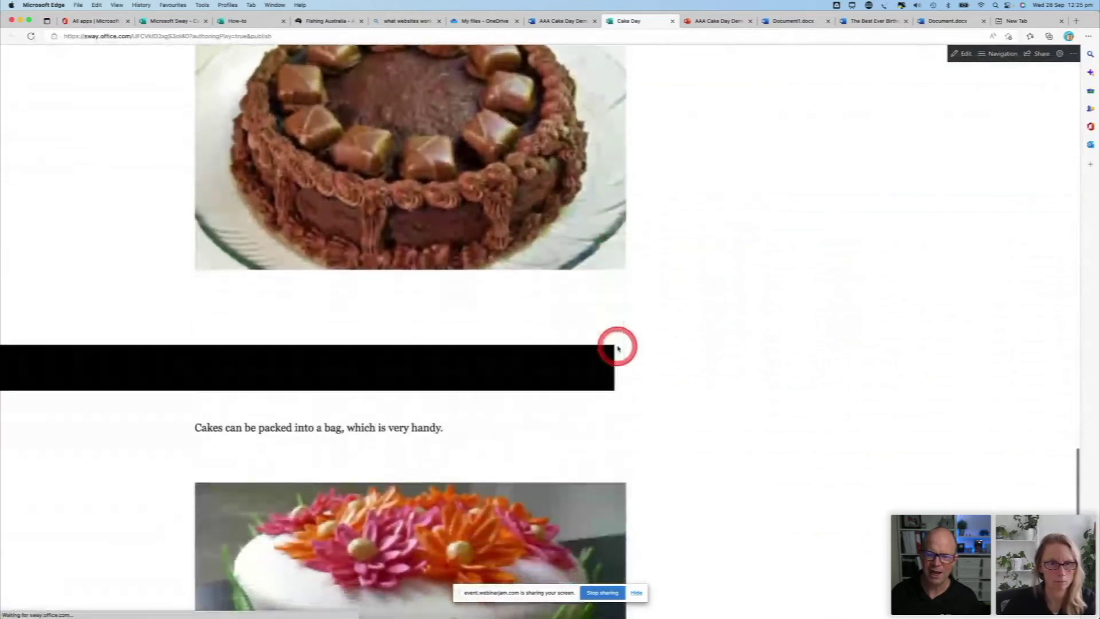
scroll(618, 347, "up", 20)
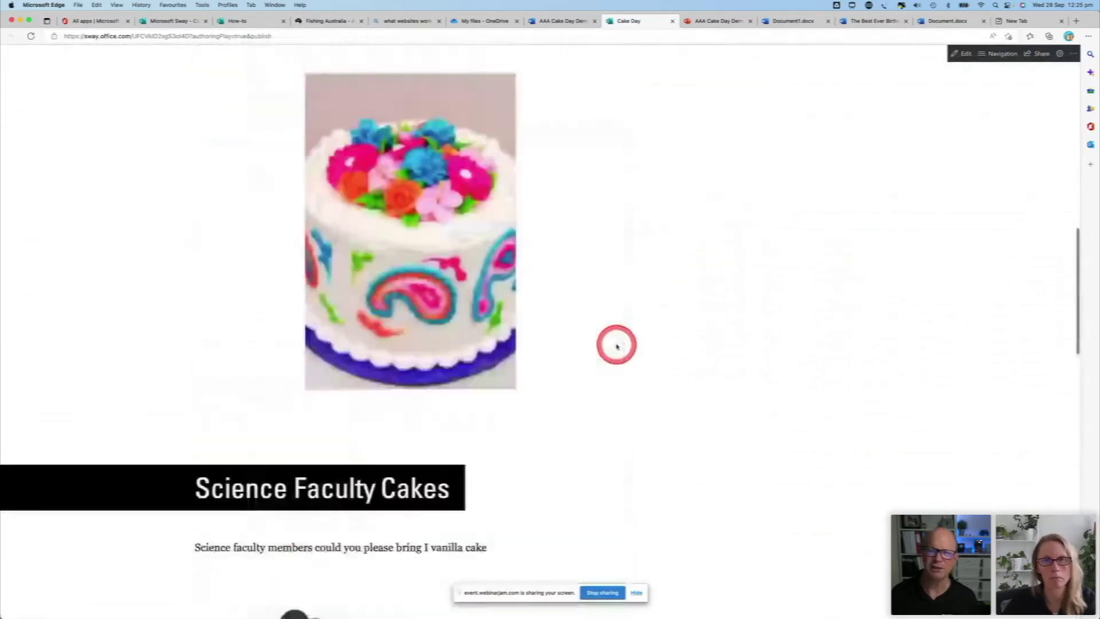
scroll(616, 344, "up", 8)
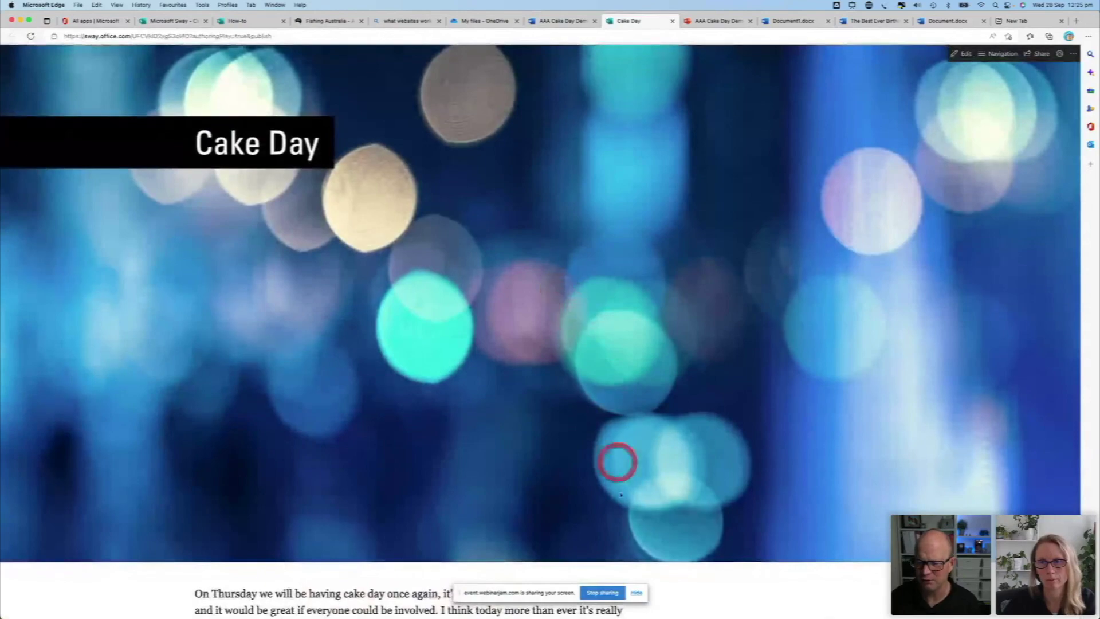